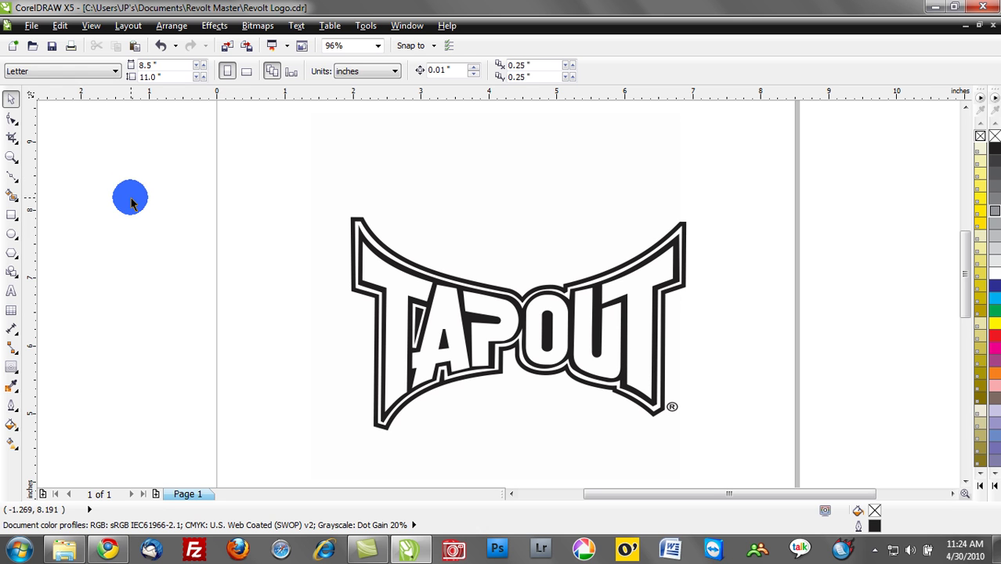
Create a page-sized rectangle and fill it with the 60% black swatch.
double_click(12, 215)
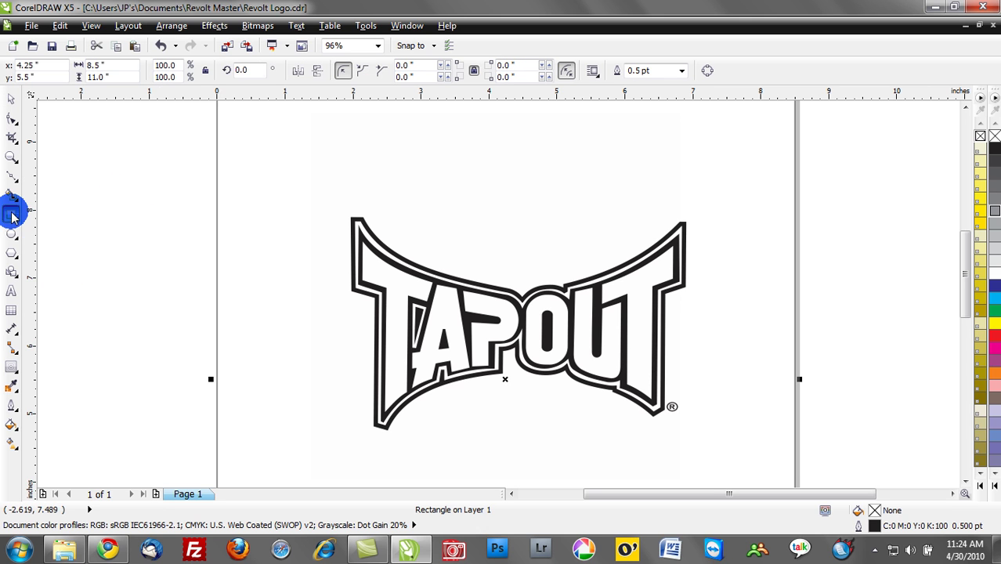
scroll(540, 251, down, 3)
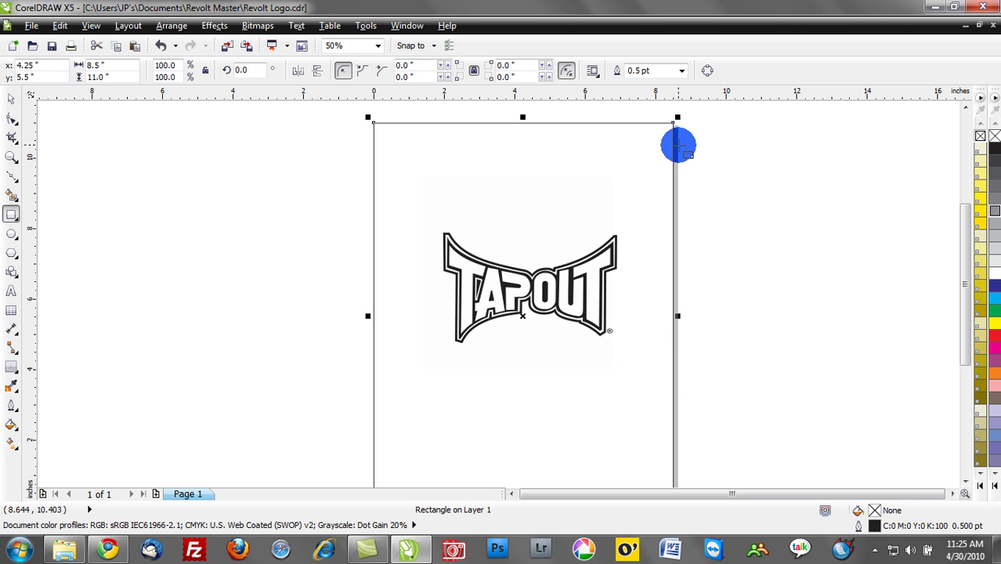
click(995, 199)
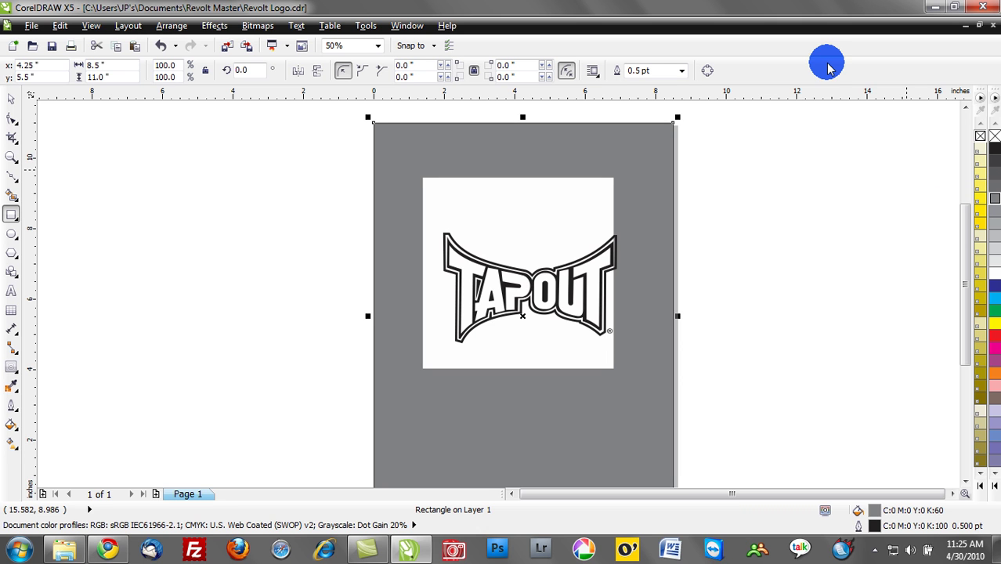
Deselect the grey rectangle and select the white square behind the TAPOUT logo.
click(11, 98)
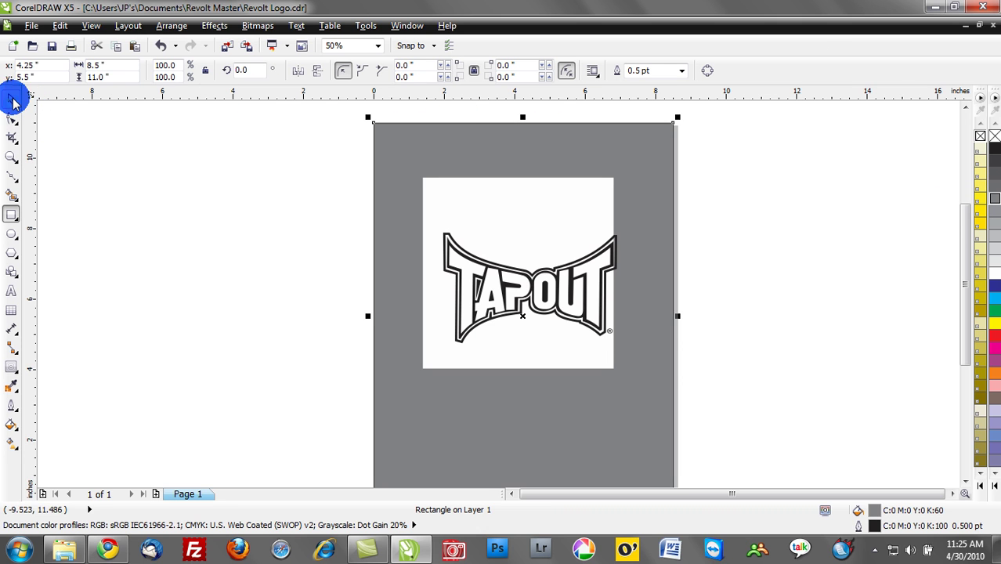
click(296, 231)
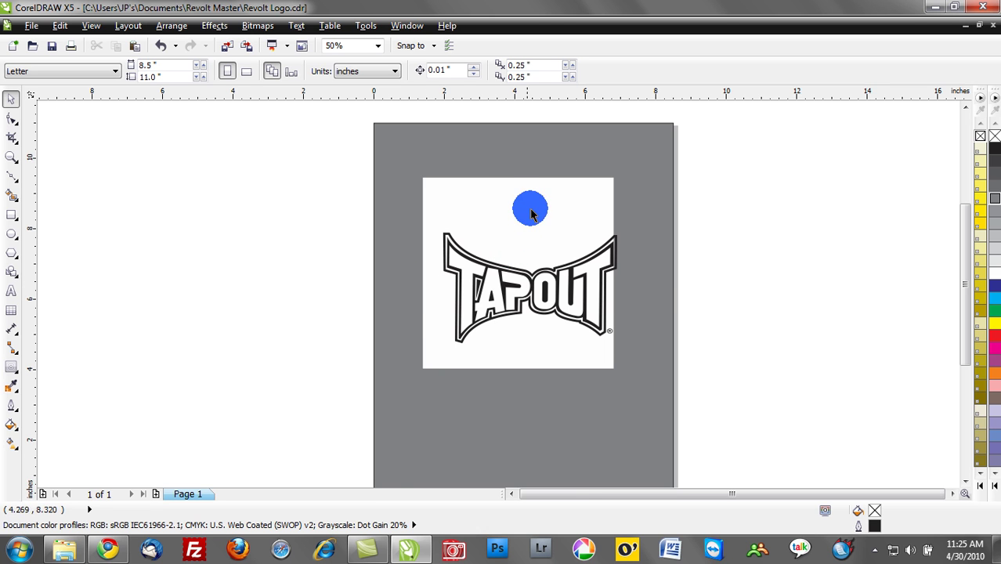
scroll(527, 223, up, 1)
scroll(547, 249, down, 1)
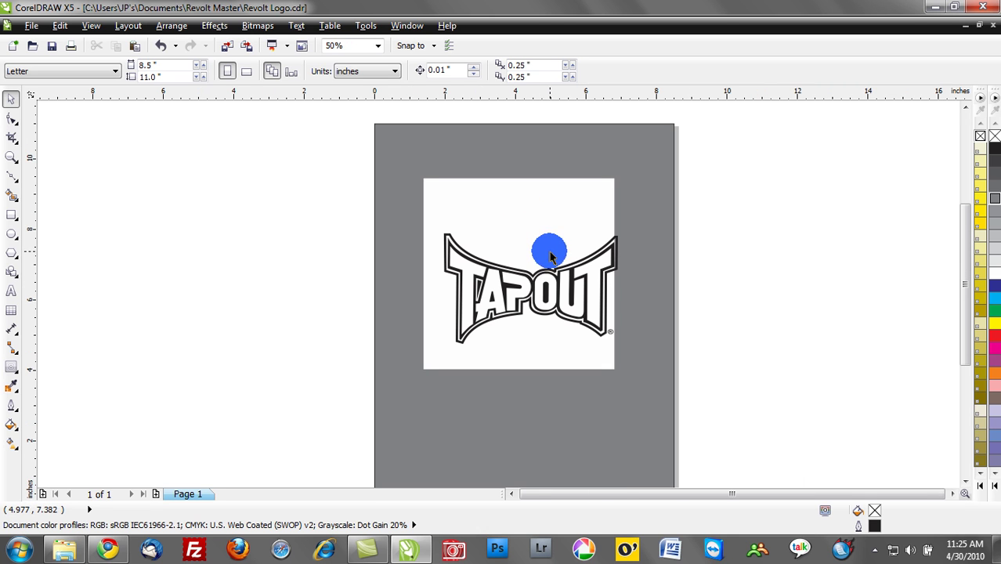
mouse_move(551, 216)
mouse_down()
mouse_move(505, 189)
mouse_move(487, 208)
mouse_move(496, 217)
mouse_move(564, 216)
mouse_move(588, 201)
mouse_move(561, 205)
mouse_up()
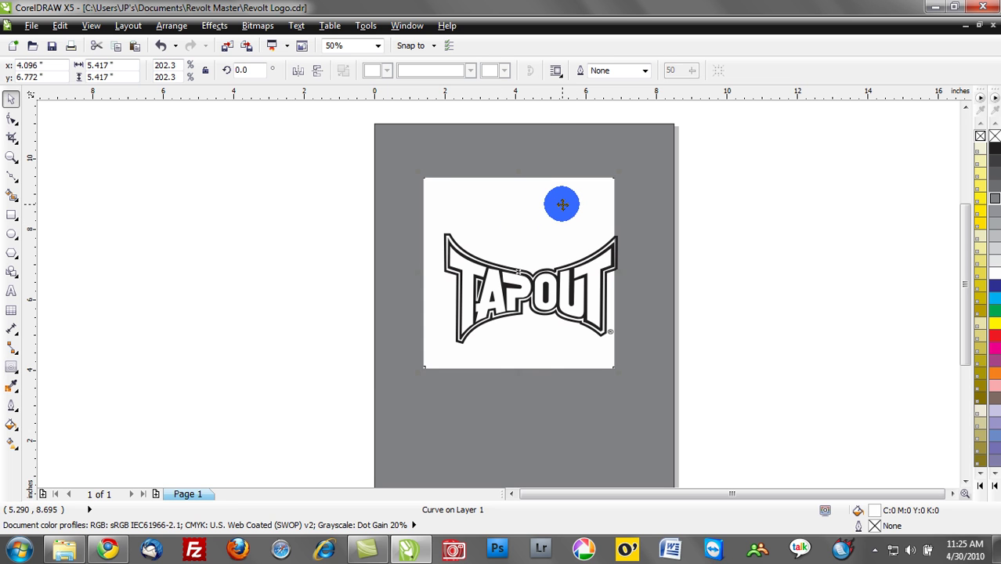
Delete the white square behind the TAPOUT logo and zoom in and out to check.
key(Delete)
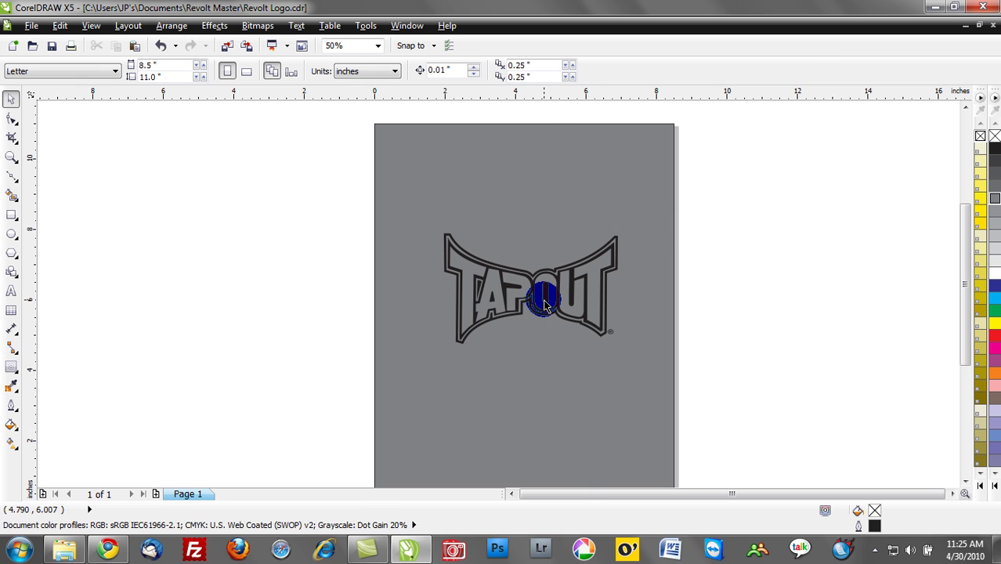
scroll(541, 298, up, 2)
scroll(547, 315, up, 1)
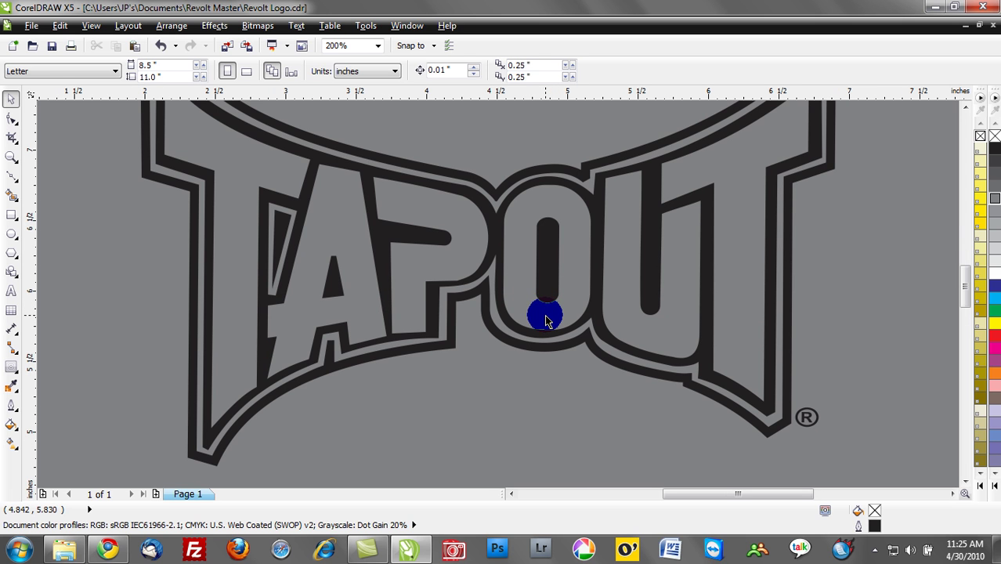
scroll(546, 321, down, 1)
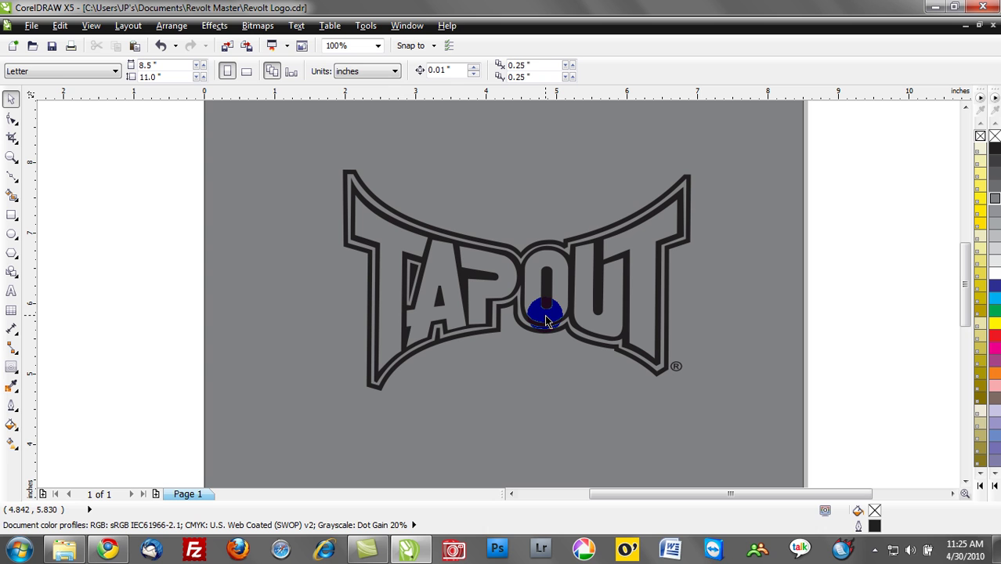
Switch the view to Wireframe mode, zooming to 200% and back to 100%.
click(92, 26)
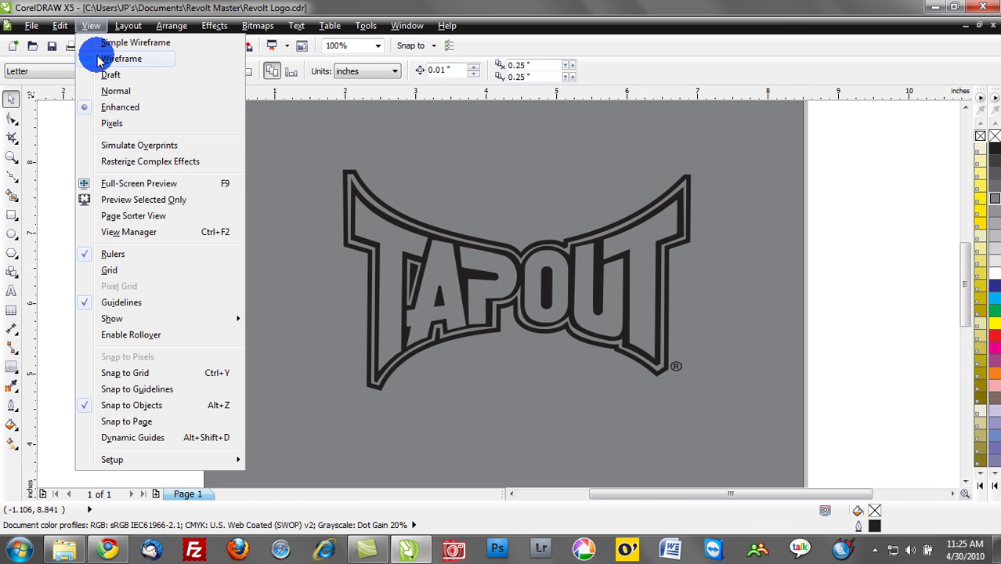
click(99, 61)
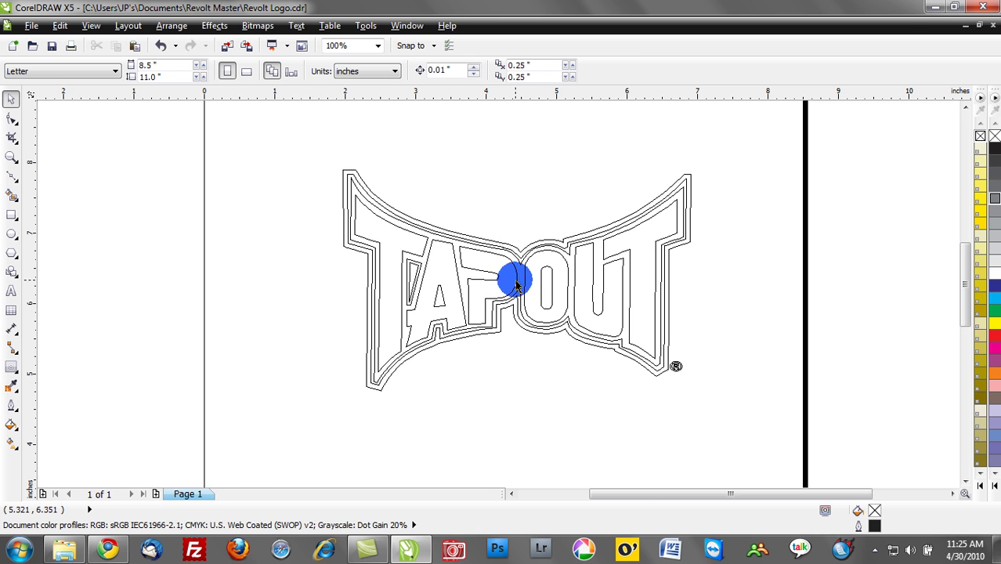
scroll(509, 289, up, 1)
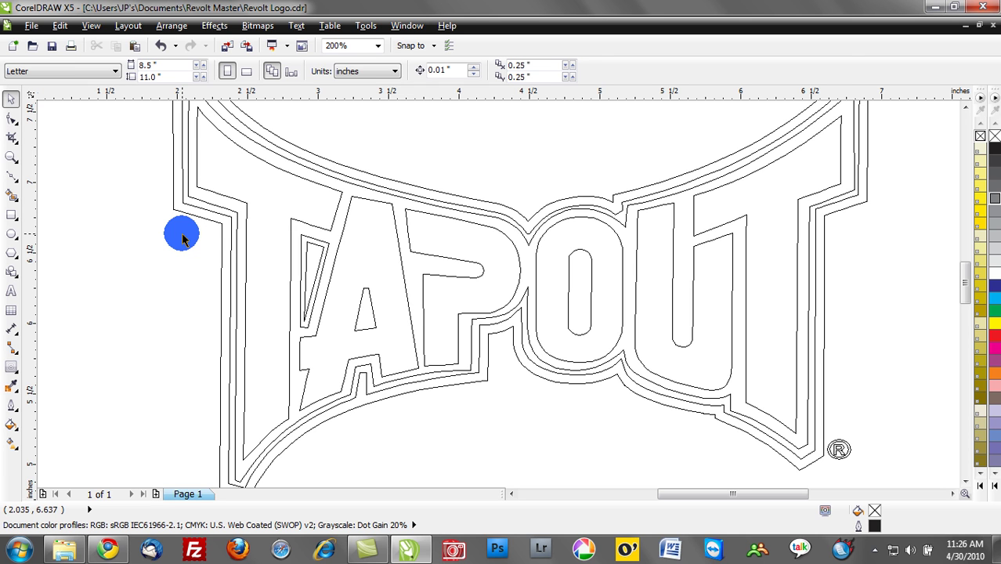
scroll(182, 239, down, 1)
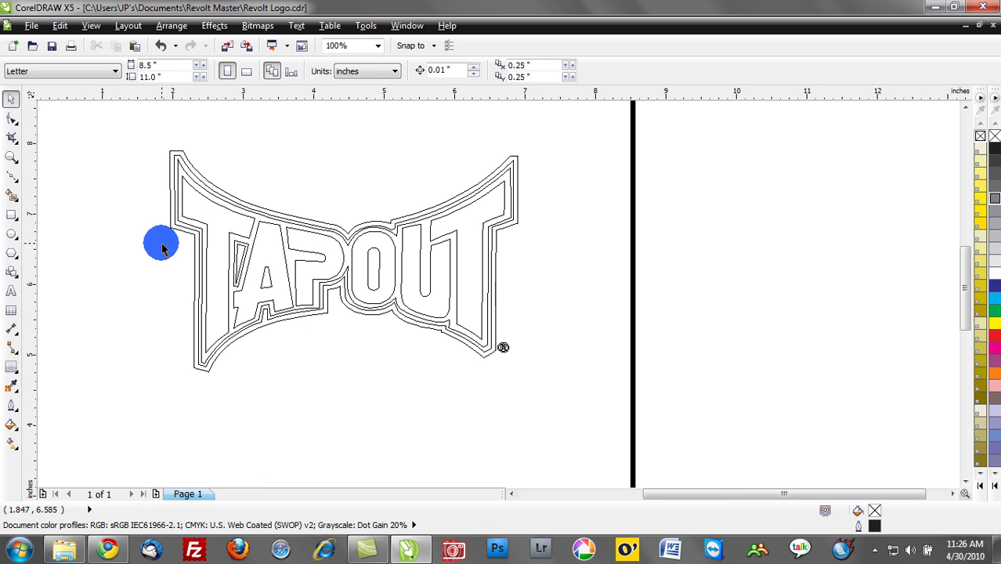
Switch the display mode from Wireframe back to Enhanced.
click(91, 26)
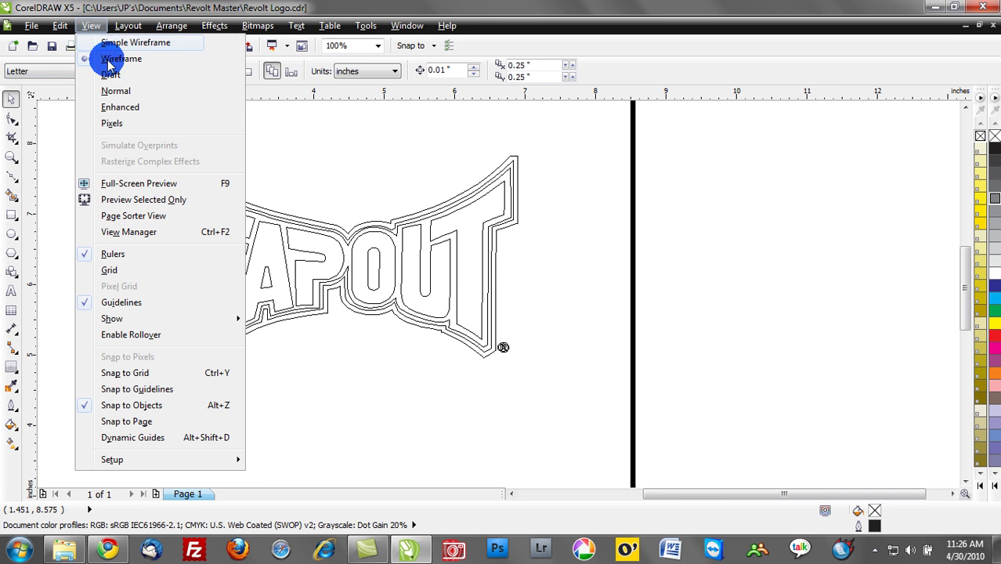
click(117, 107)
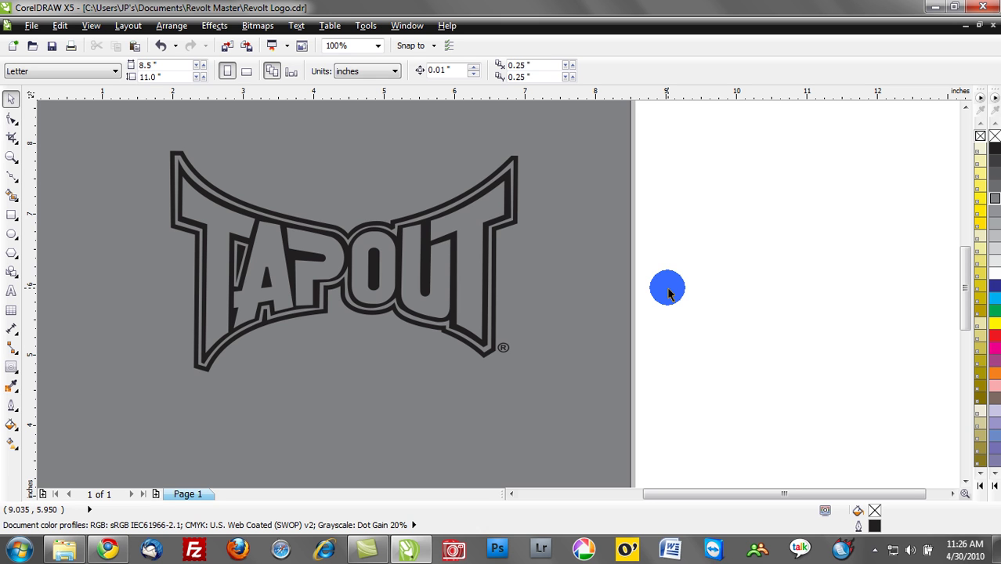
click(576, 290)
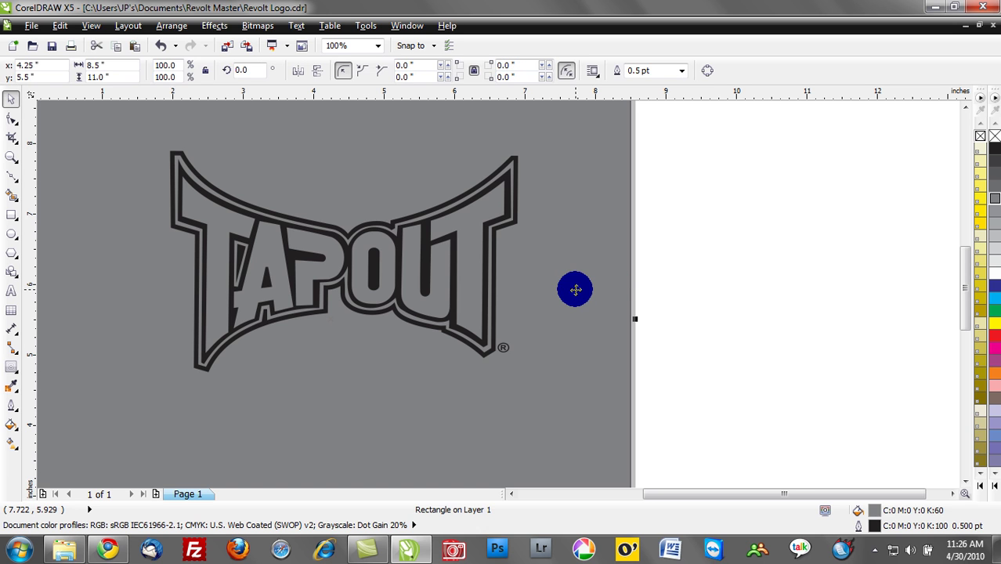
key(Delete)
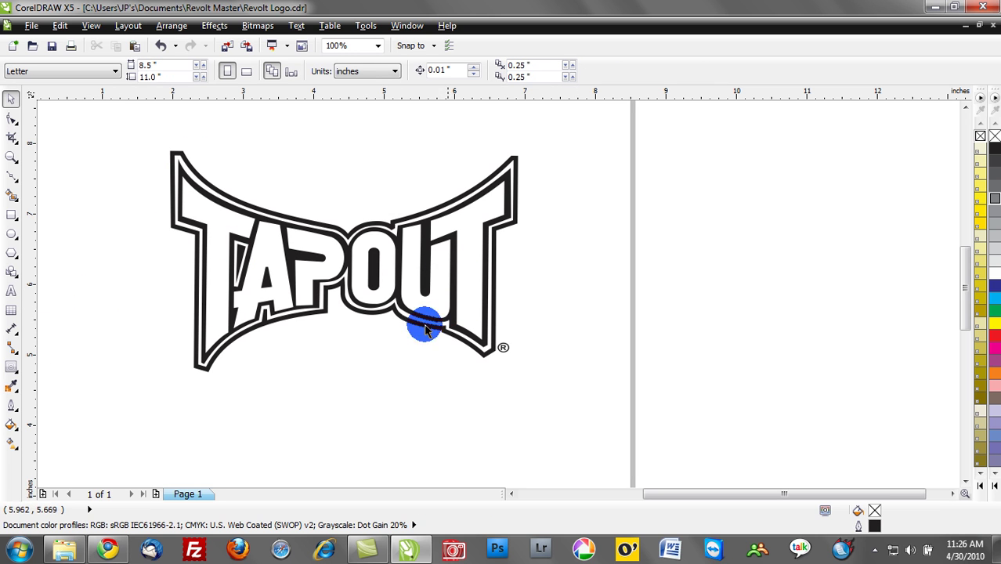
key(ctrl+z)
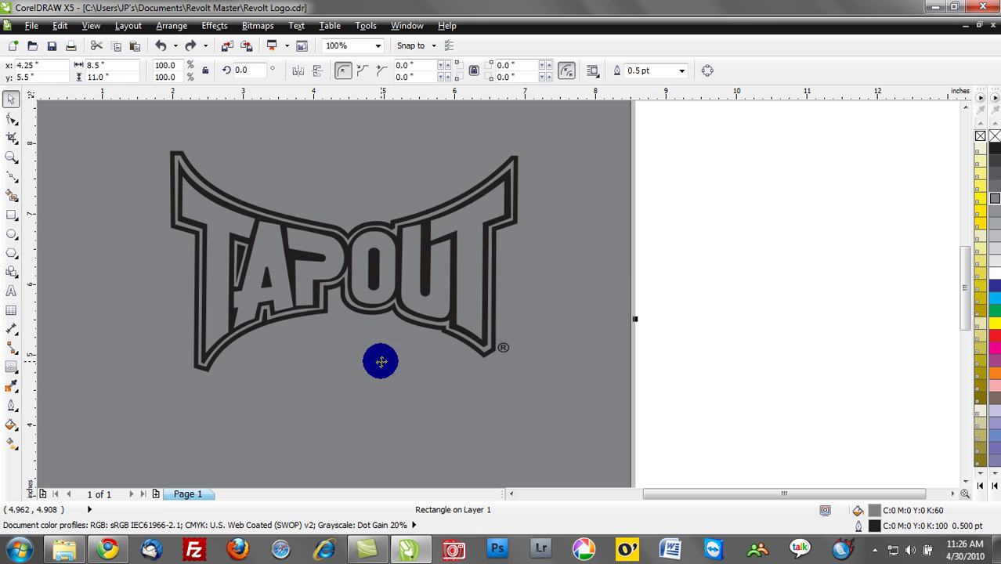
click(707, 290)
scroll(273, 234, up, 2)
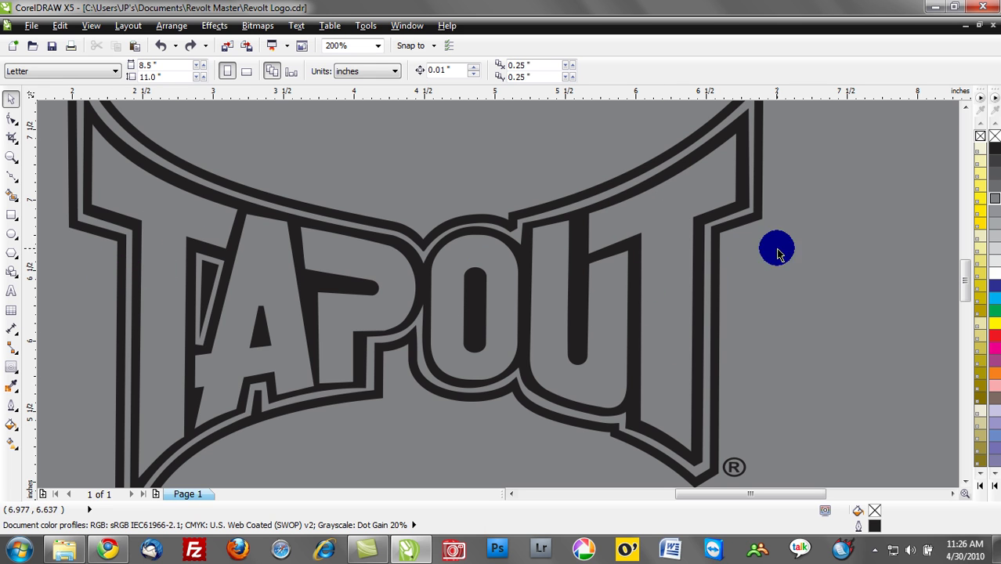
Set the Smart Fill tool's fill colour to red.
click(11, 196)
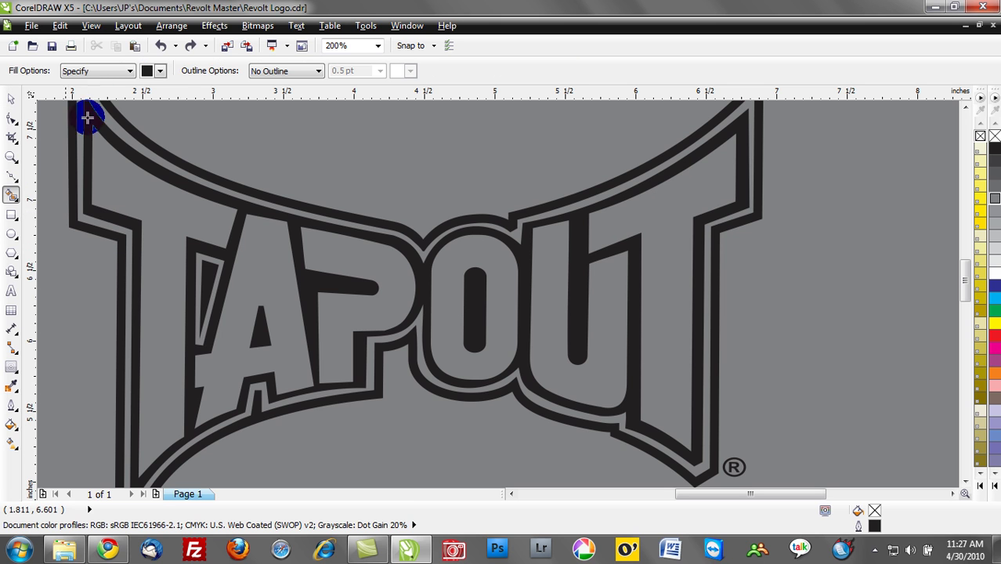
click(157, 70)
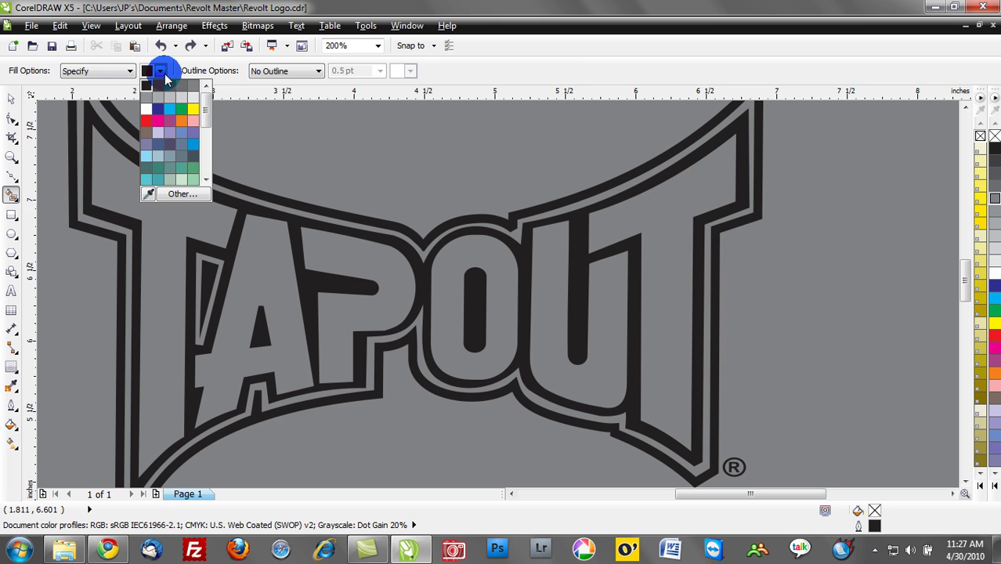
click(147, 123)
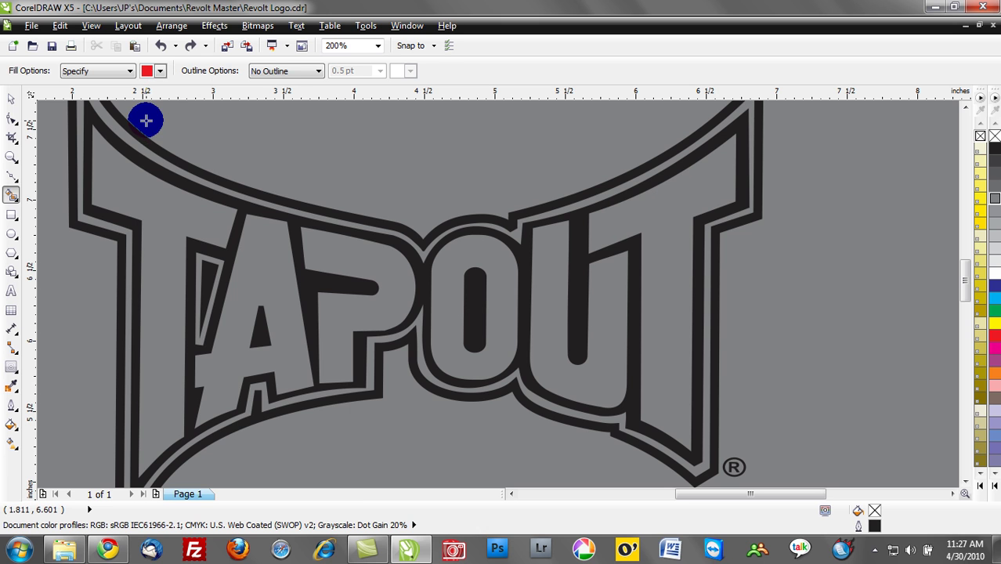
Fill the six TAPOUT letters, the triangle counter and the outer band red.
click(362, 253)
click(268, 262)
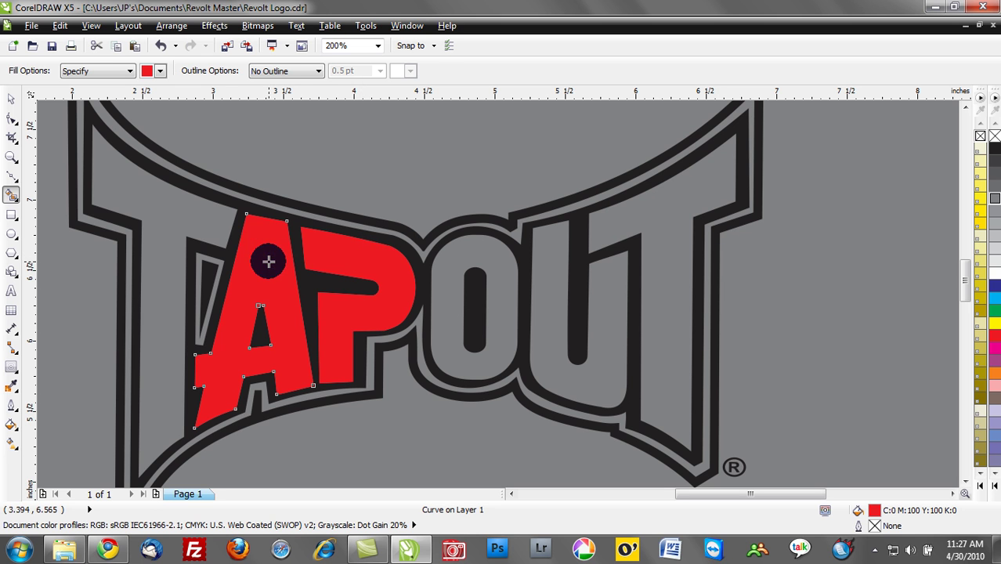
click(183, 213)
click(447, 262)
click(564, 264)
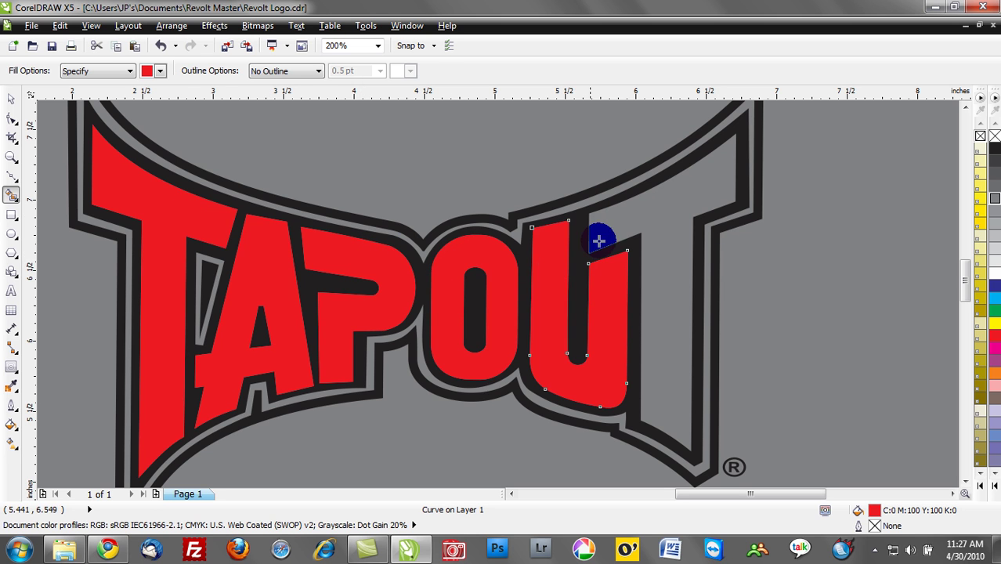
click(654, 250)
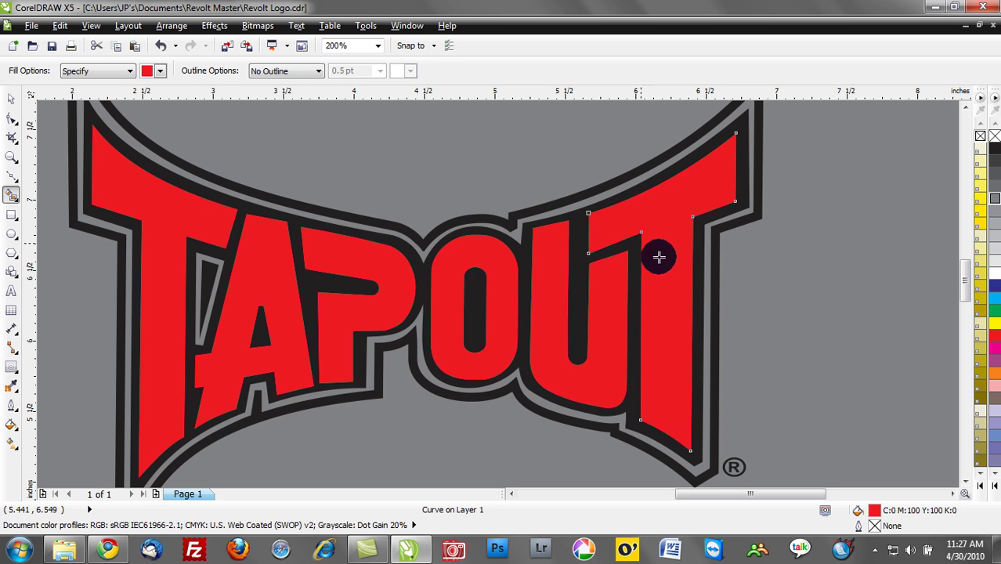
click(216, 265)
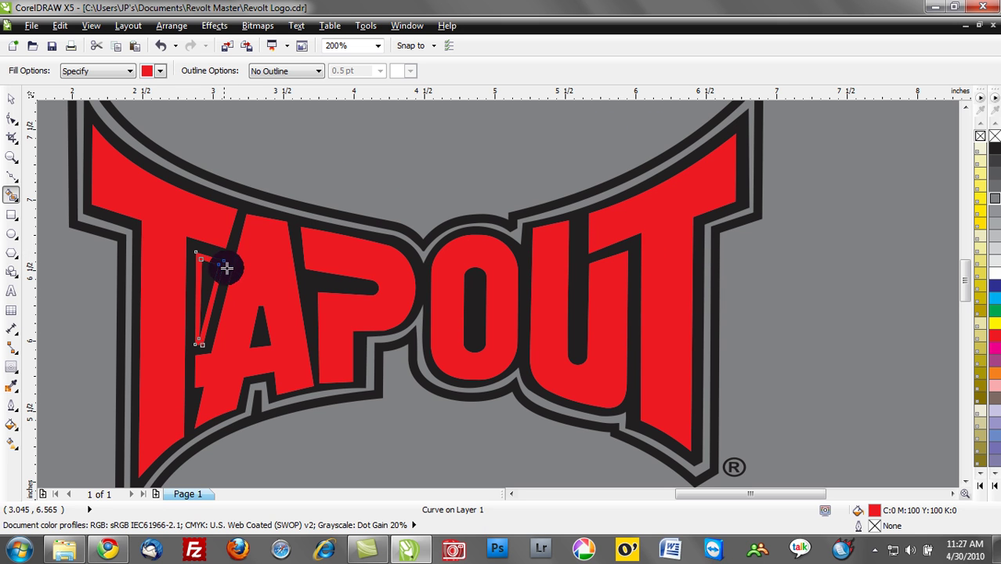
click(265, 206)
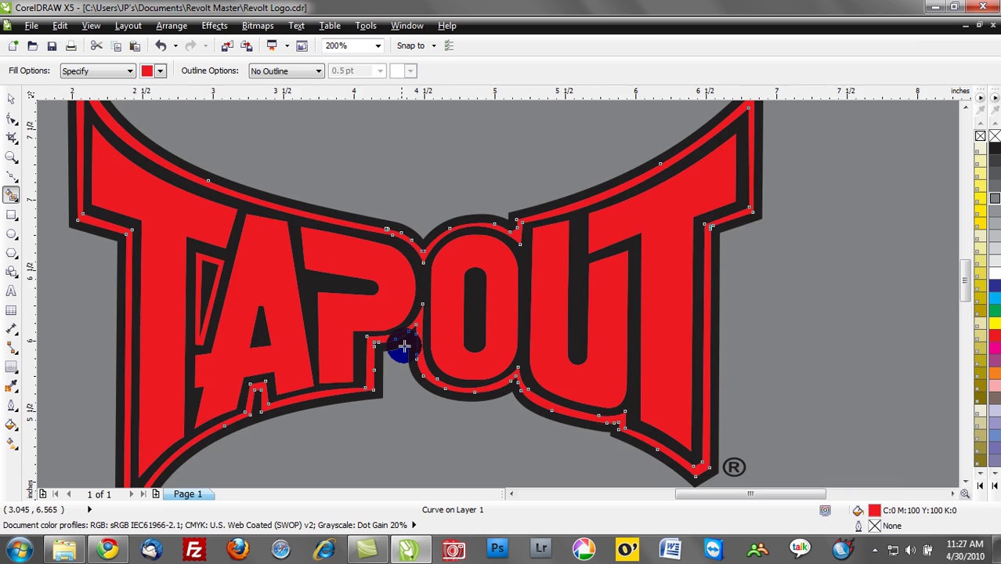
scroll(401, 345, down, 1)
Select the grey background rectangle and delete it.
click(12, 102)
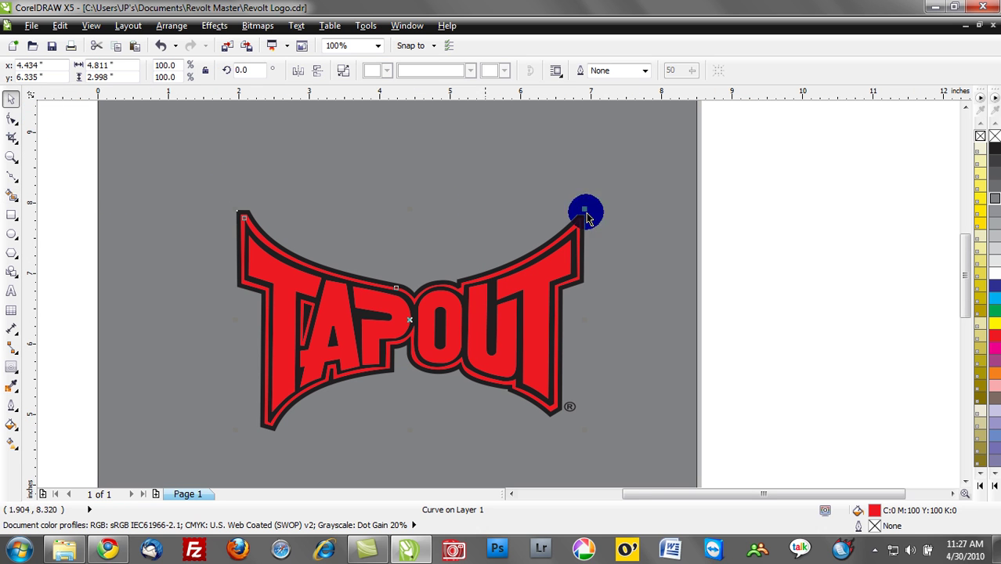
drag(619, 199, 760, 225)
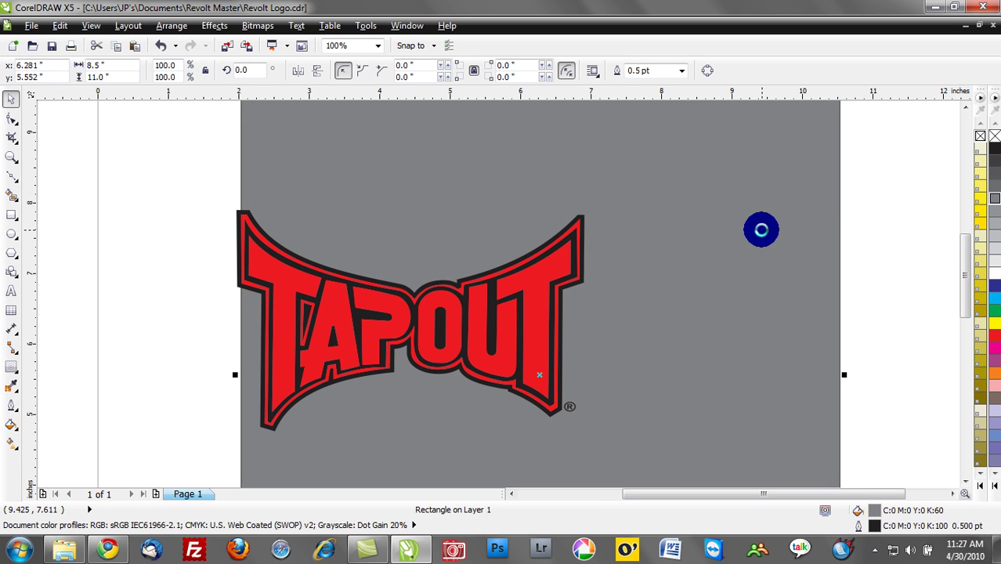
key(Delete)
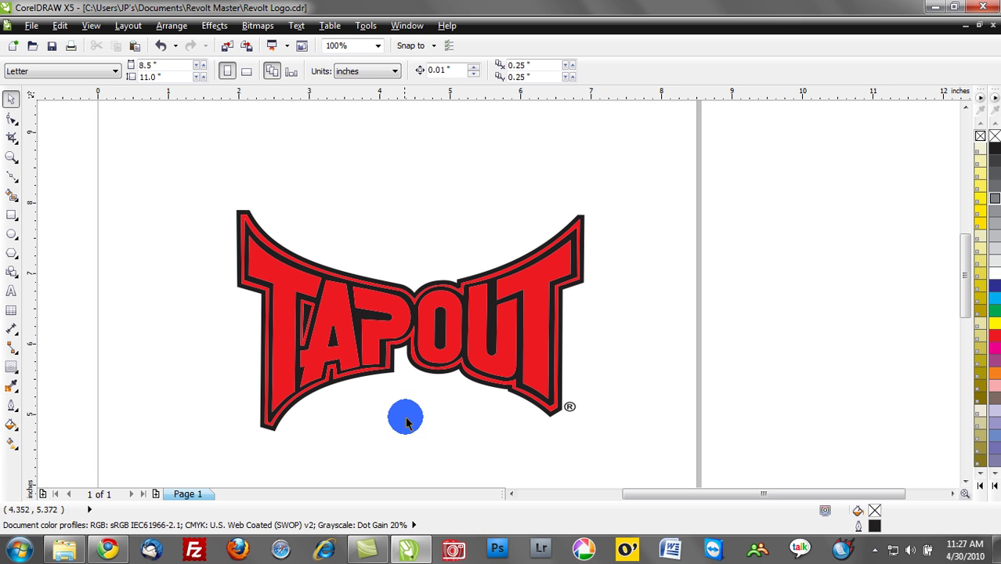
Try pulling the P out of the logo, undo it, and deselect.
drag(376, 308, 381, 198)
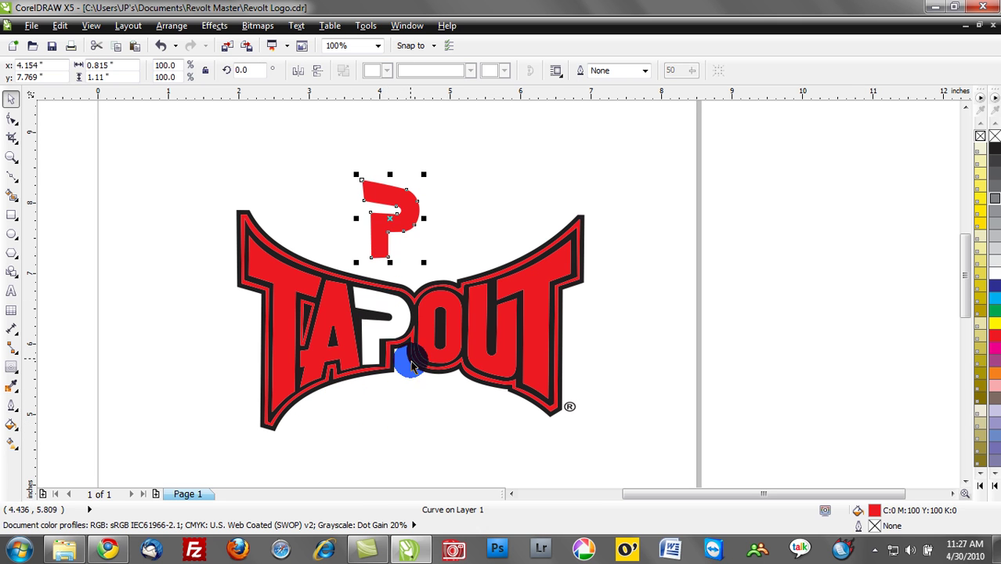
key(ctrl+z)
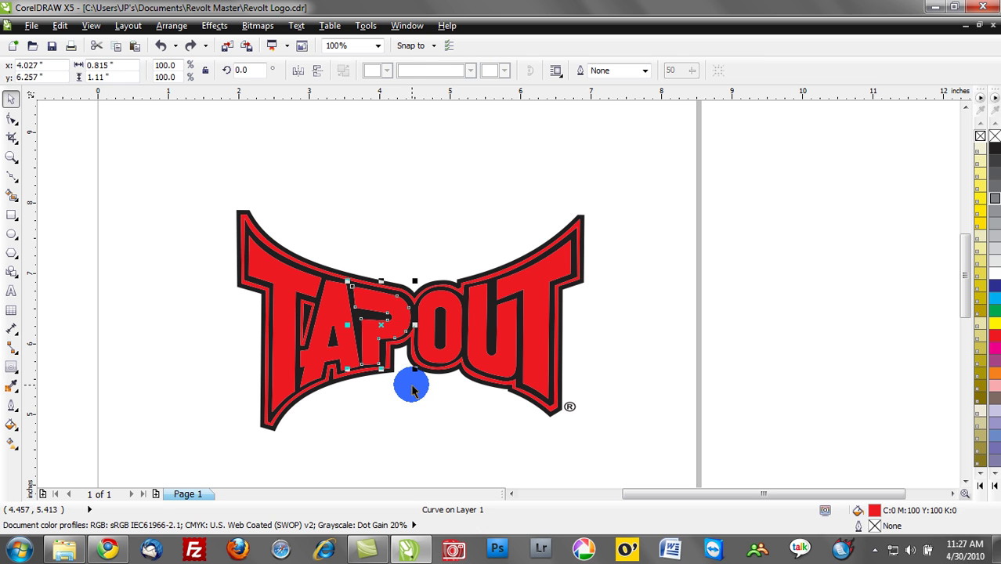
click(416, 408)
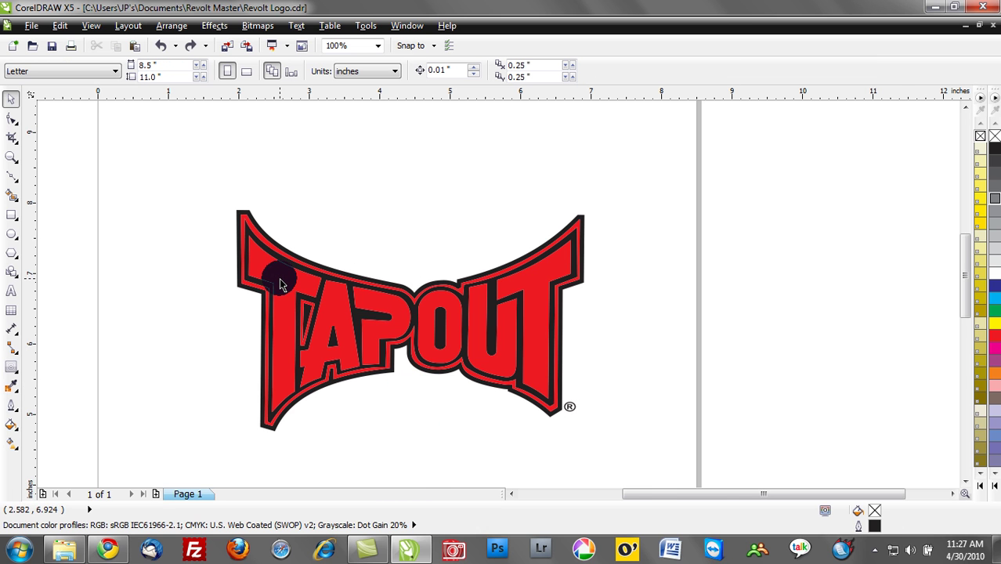
scroll(280, 282, up, 1)
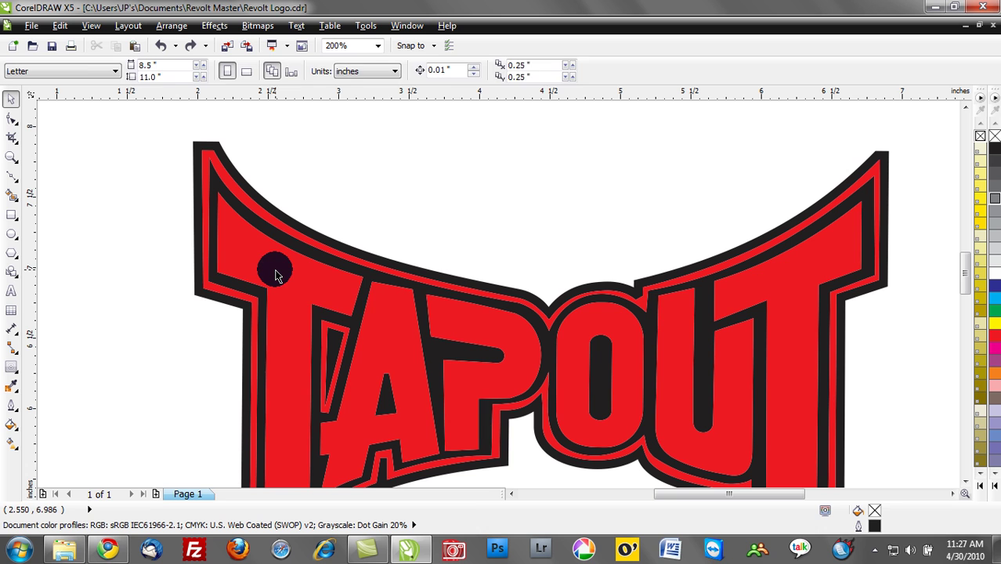
Select the six red pieces, try moving them above the logo, then undo.
click(279, 276)
shift+click(463, 324)
shift+click(568, 321)
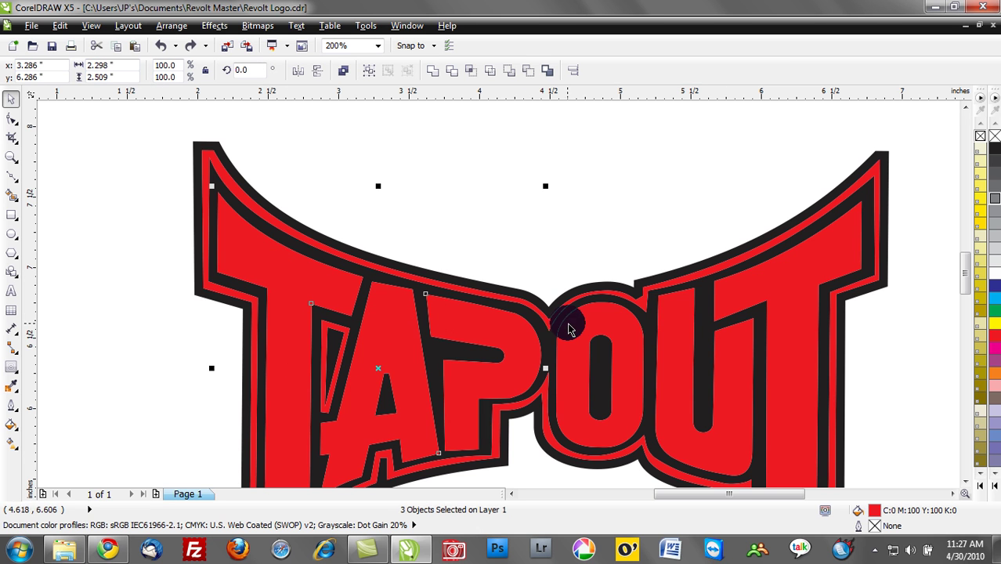
shift+click(660, 309)
shift+click(732, 296)
shift+click(740, 298)
scroll(740, 299, down, 1)
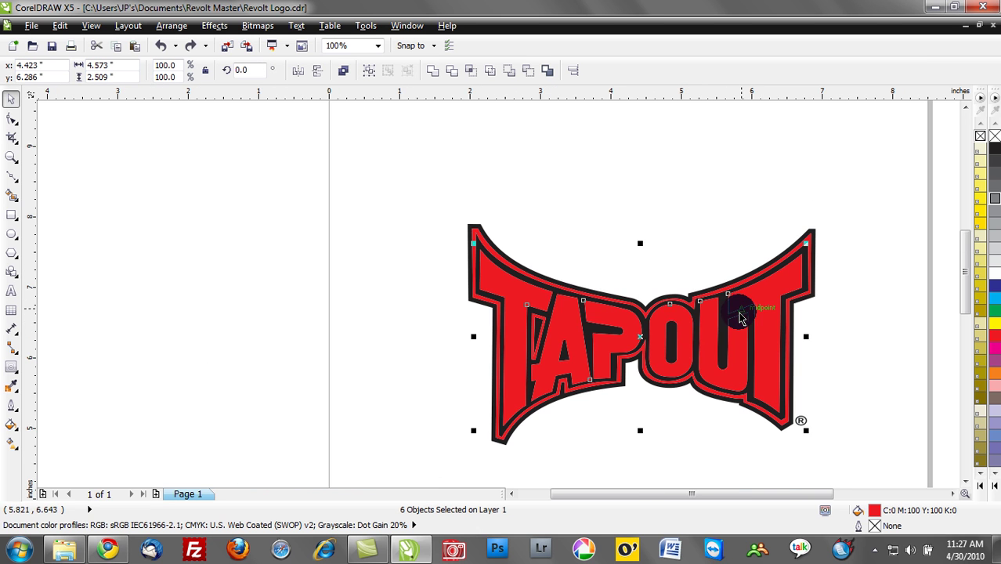
drag(756, 307, 716, 179)
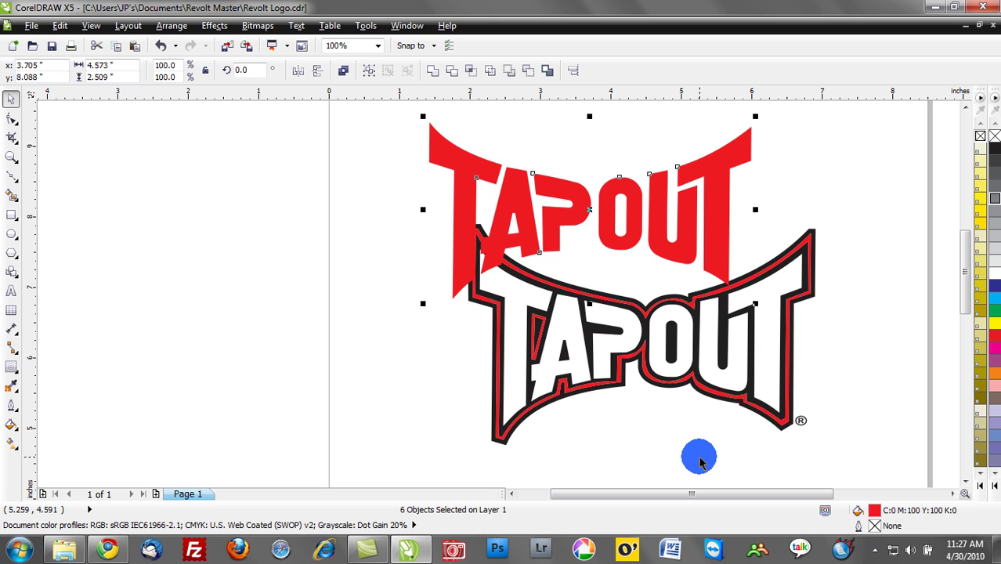
key(ctrl+z)
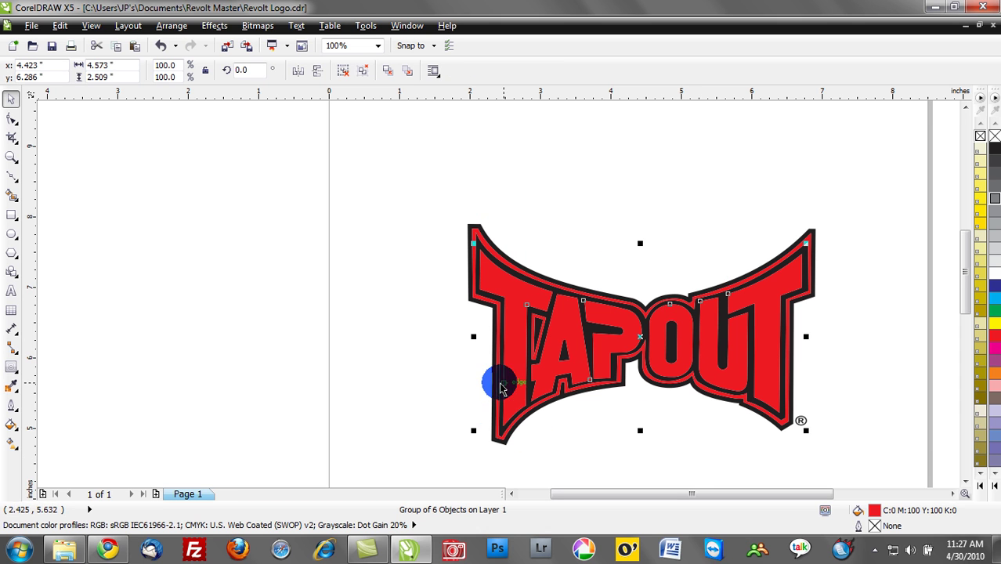
scroll(543, 317, up, 3)
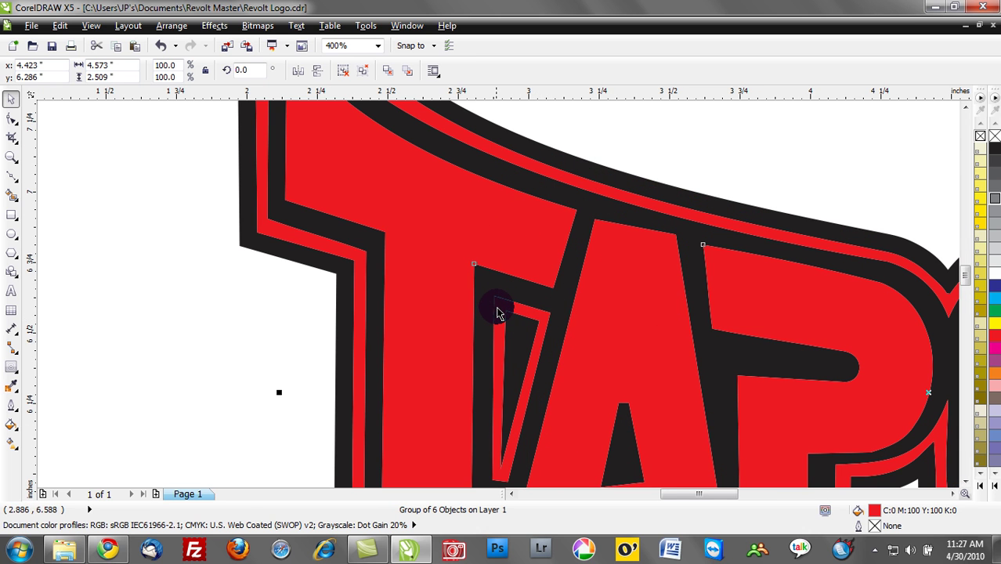
Group the red fills into a 3-object group and drag it left of the outline logo.
shift+click(501, 311)
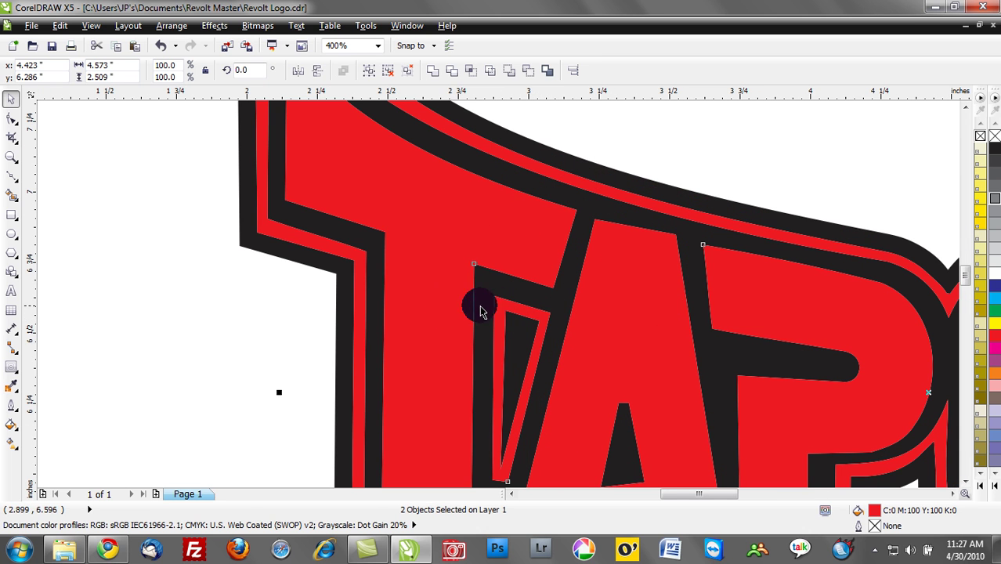
shift+click(356, 283)
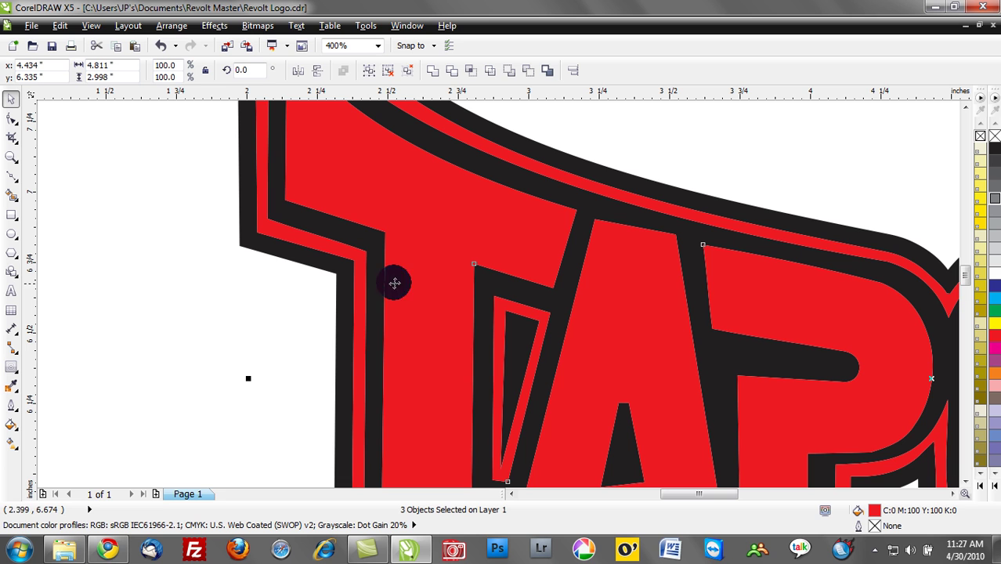
key(ctrl+g)
scroll(484, 227, down, 3)
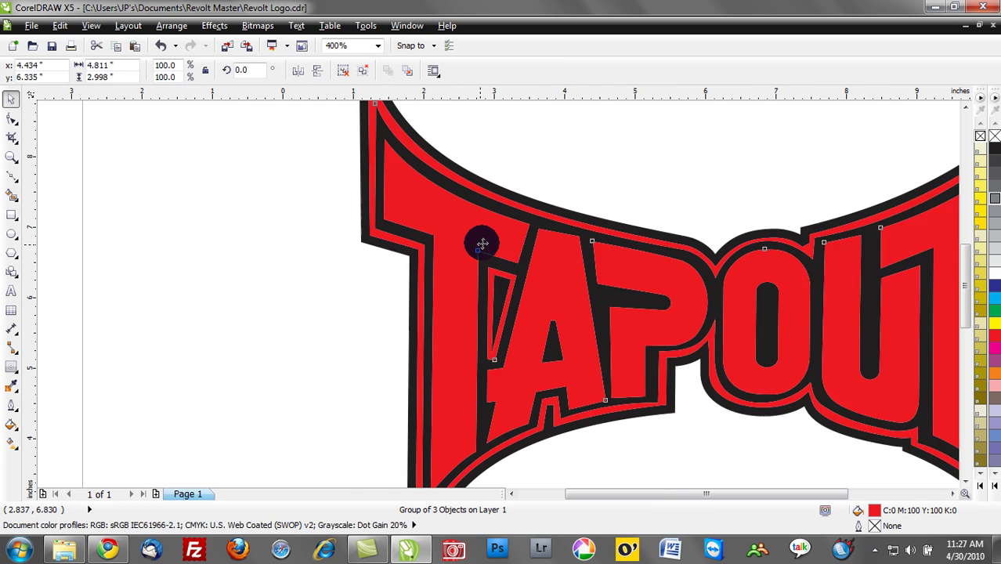
drag(485, 228, 172, 218)
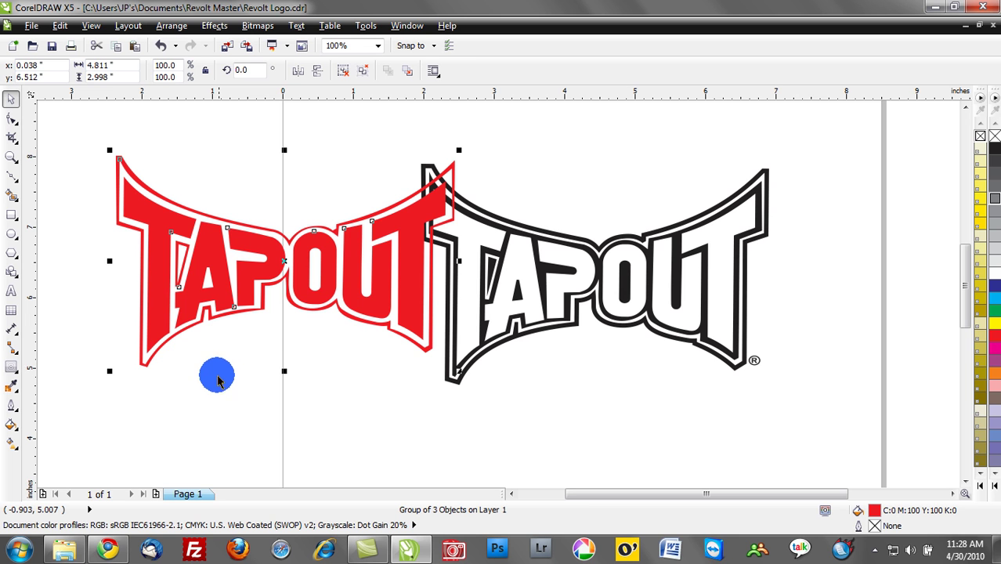
Drag the red group to the page top, then undo so it returns onto the outline logo.
scroll(220, 369, down, 1)
drag(245, 309, 395, 206)
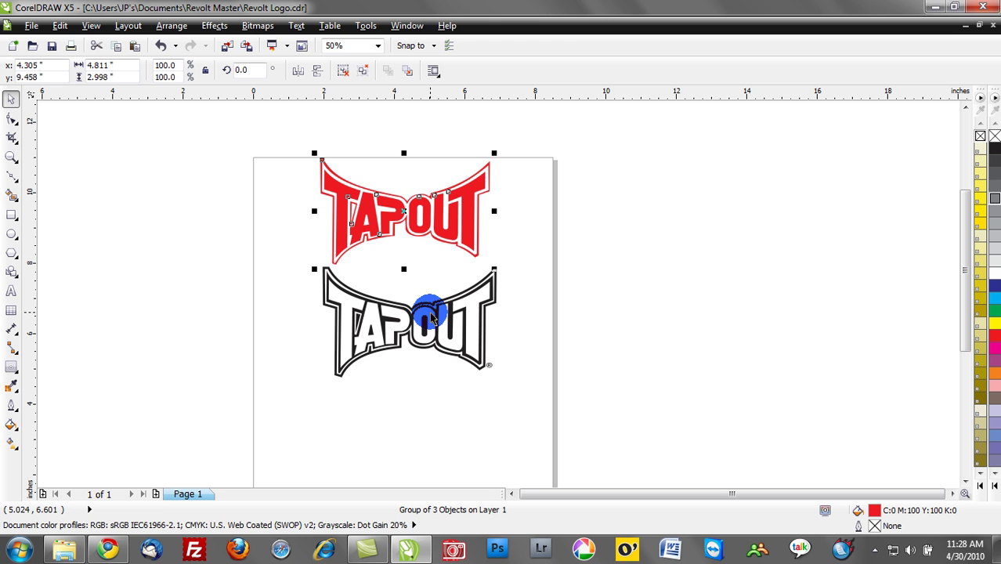
key(ctrl+z)
key(ctrl+z)
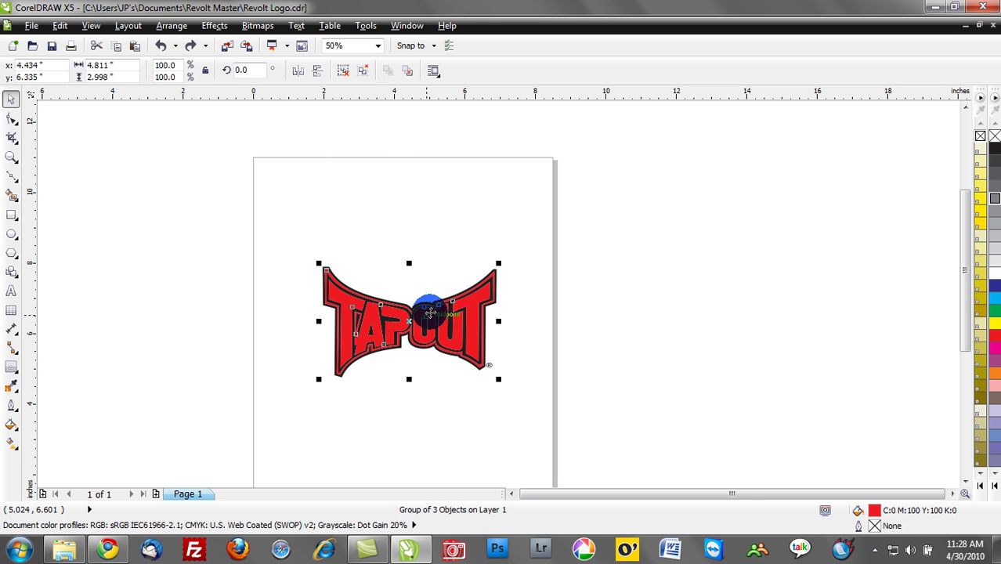
Select the black outline piece of the logo and fill it with 50% grey.
scroll(362, 313, up, 3)
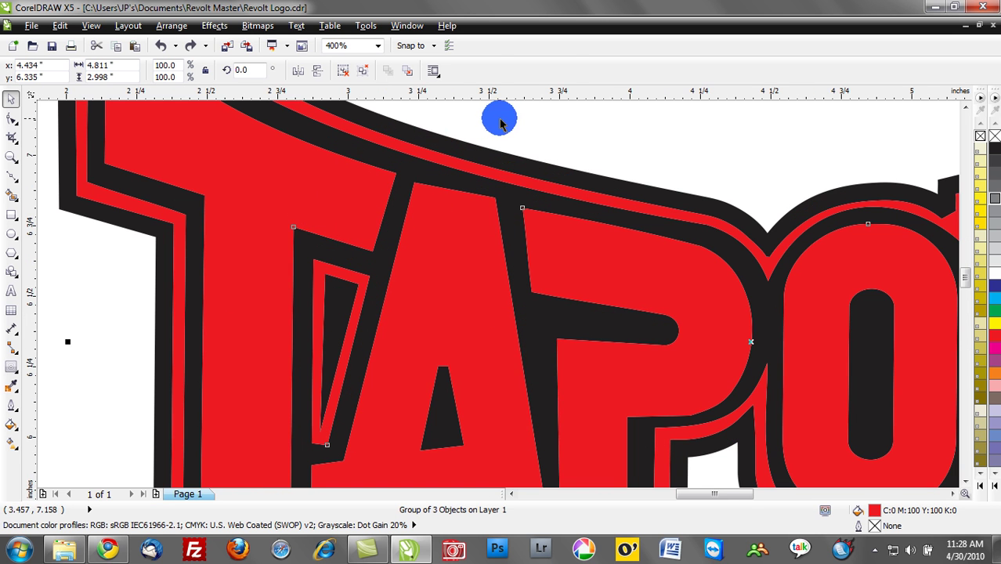
click(522, 163)
click(521, 167)
click(994, 210)
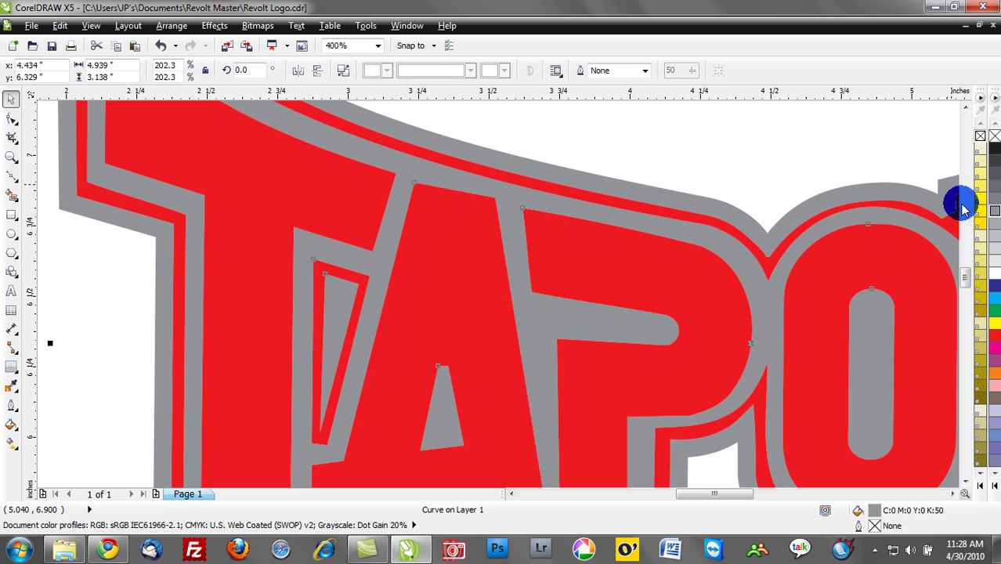
scroll(686, 133, down, 2)
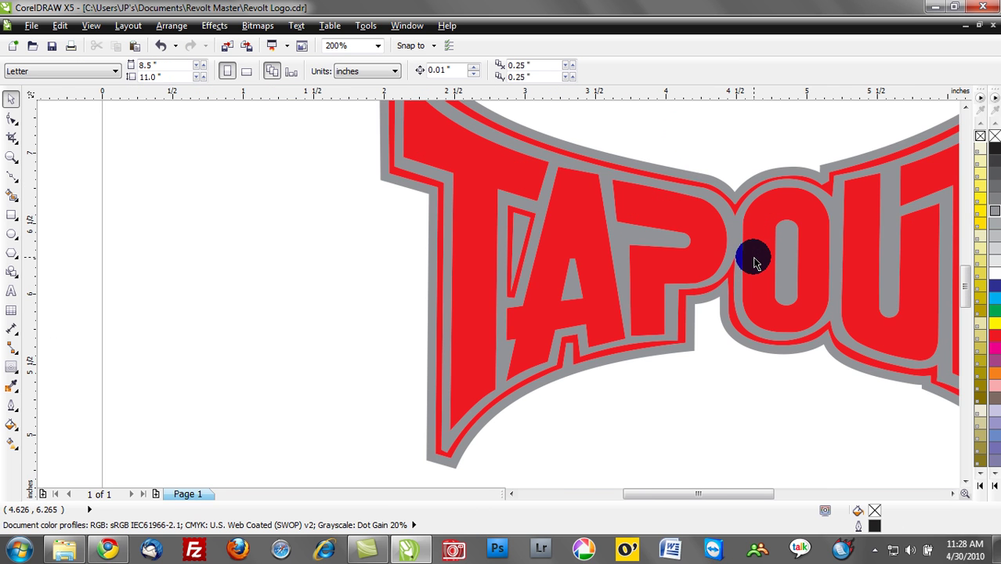
scroll(755, 261, down, 1)
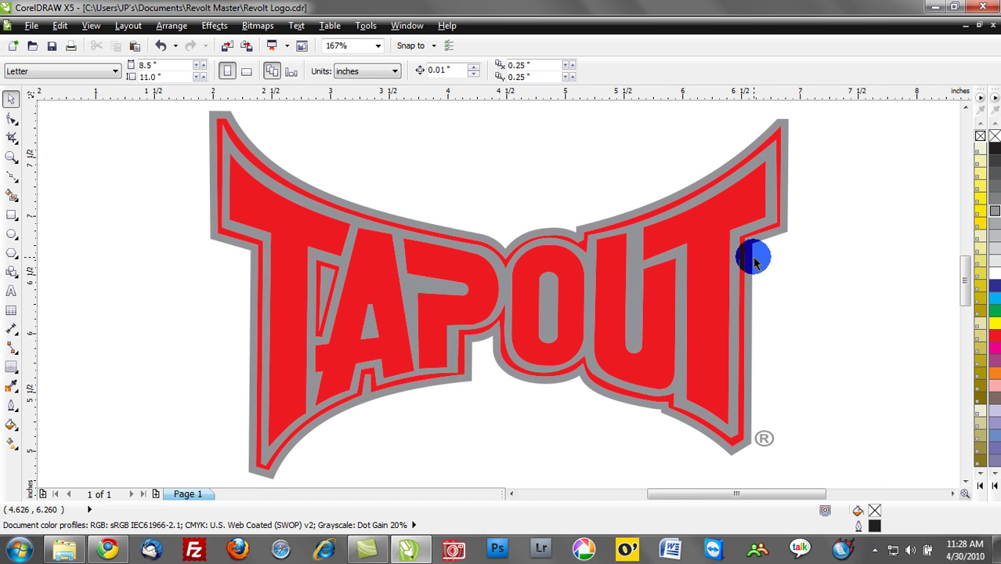
Select the logo, create a 4.939 x 3.138 in rectangle around it, and fill it black.
scroll(754, 262, down, 3)
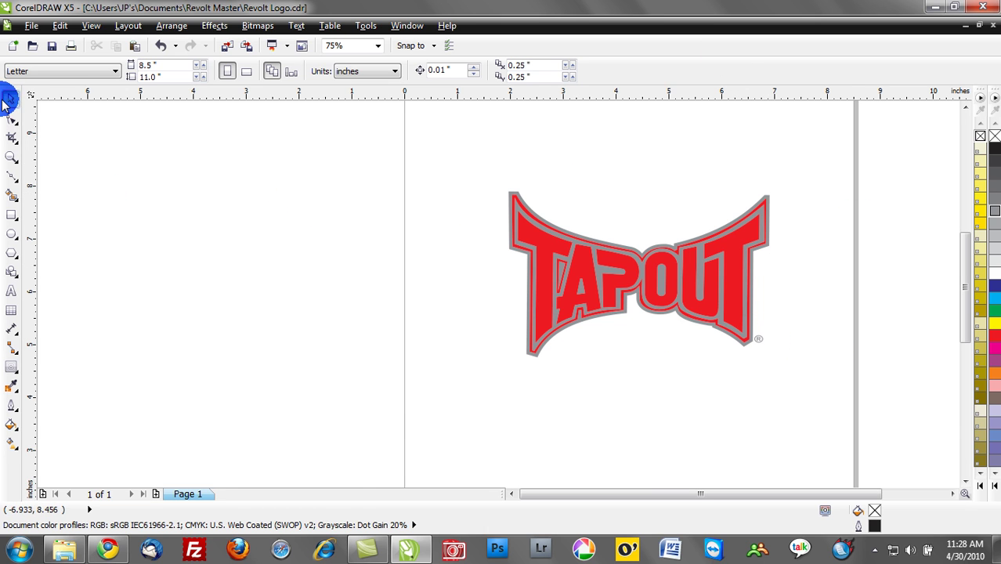
double_click(10, 102)
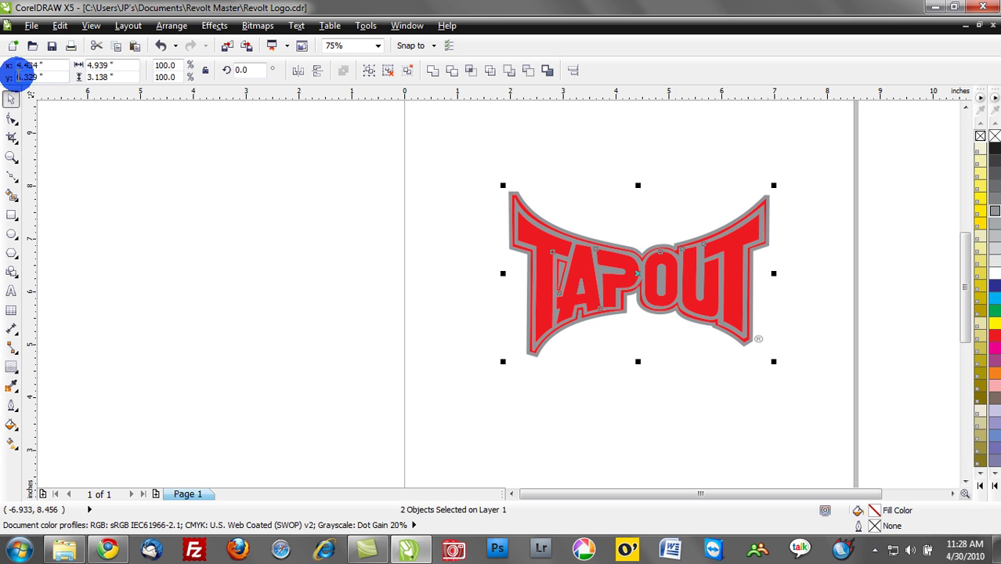
double_click(10, 216)
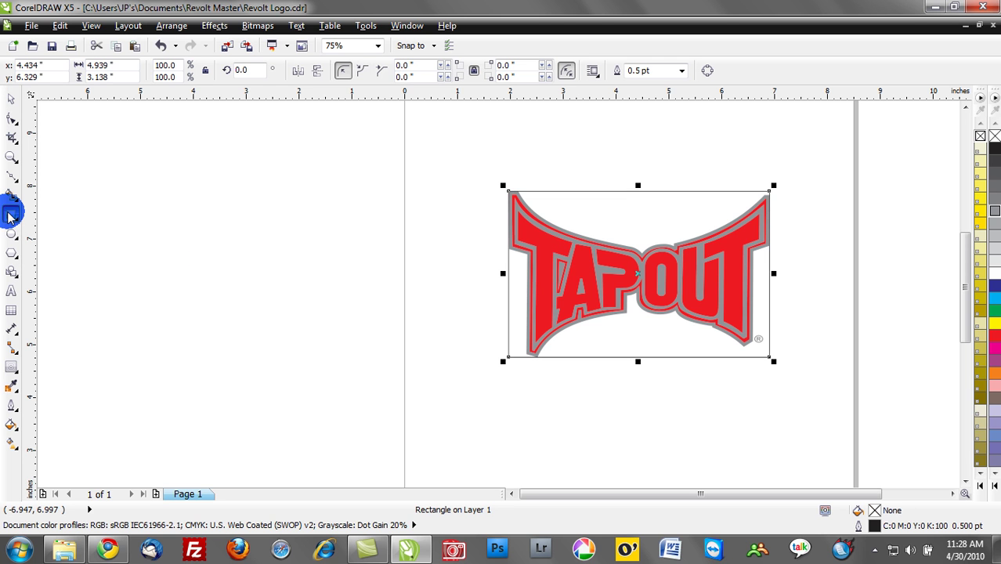
scroll(786, 312, up, 1)
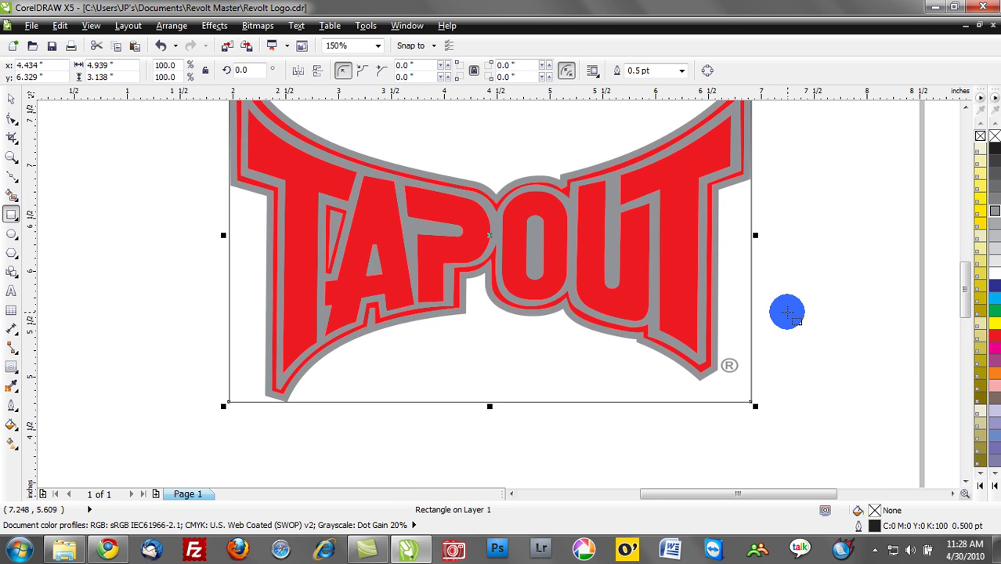
scroll(787, 312, down, 1)
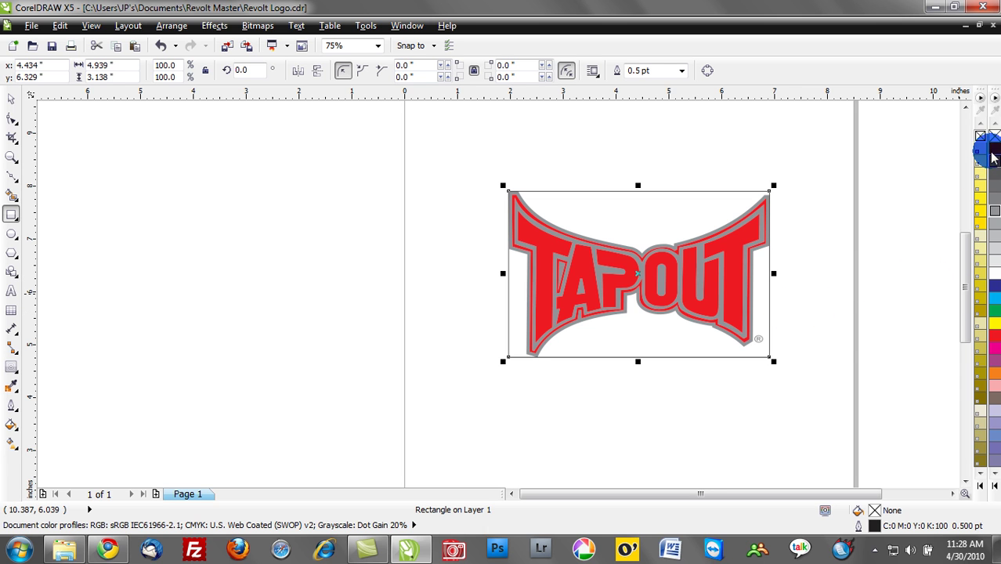
click(993, 150)
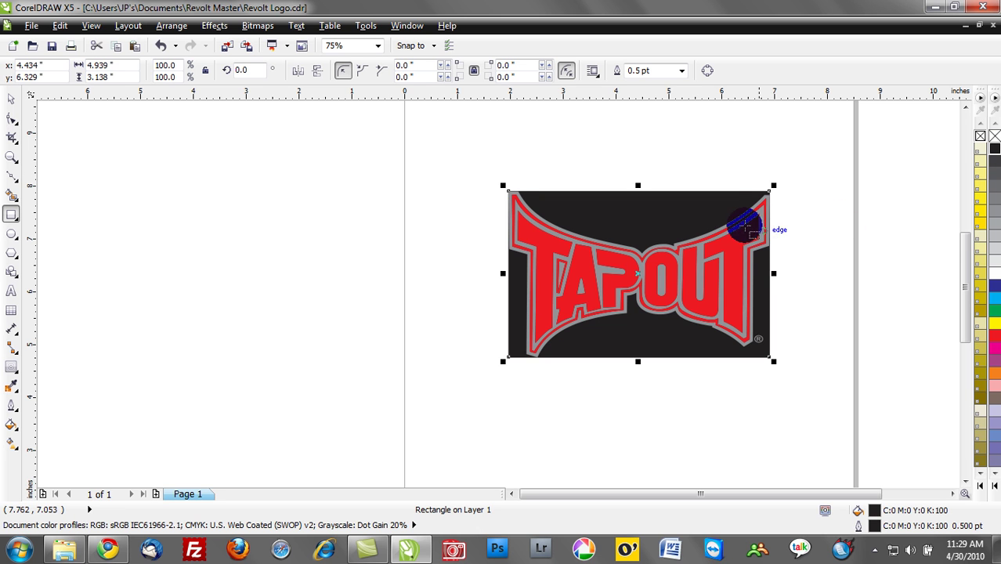
scroll(705, 238, up, 1)
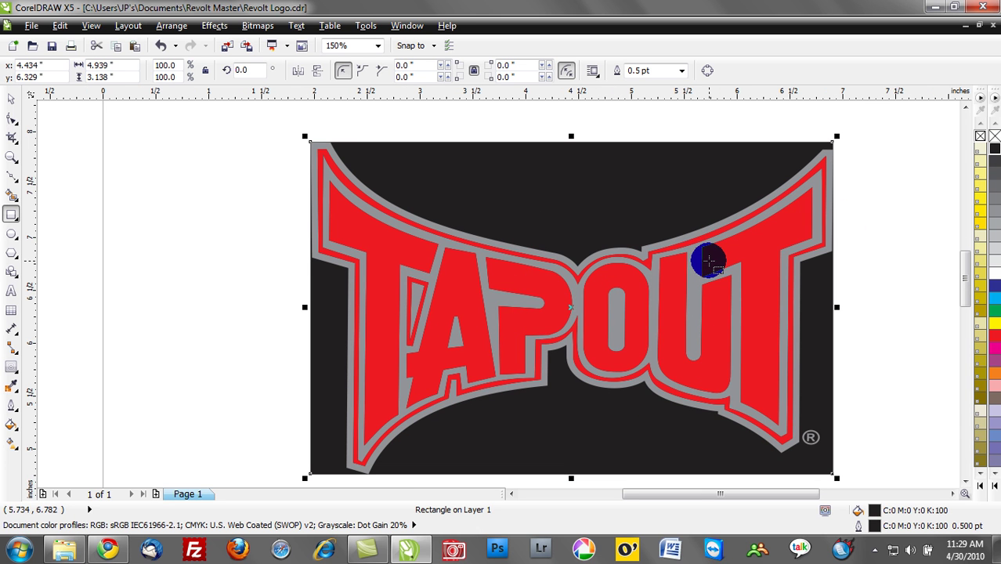
Marquee-select the whole logo together with its black background.
click(10, 100)
click(94, 184)
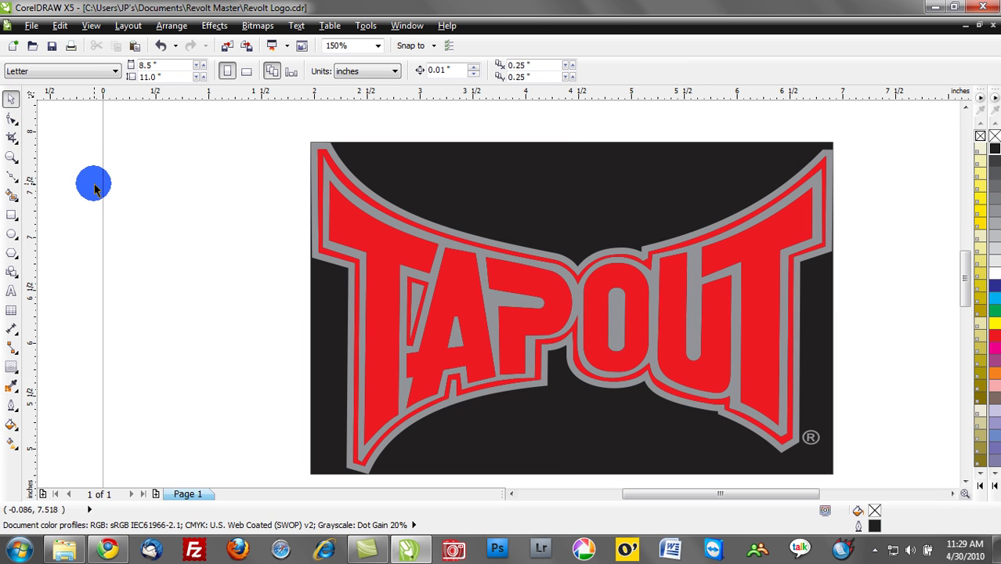
scroll(102, 186, down, 1)
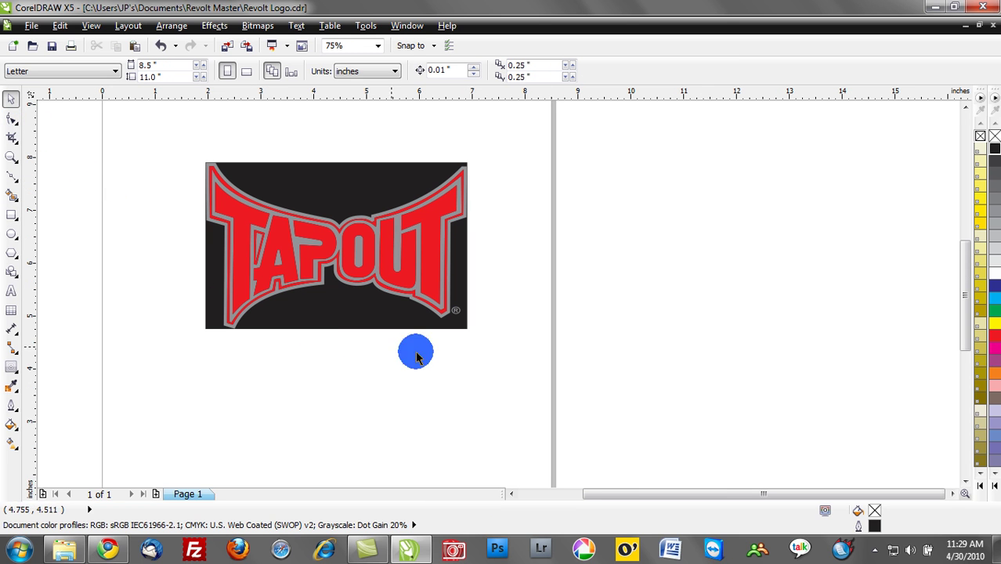
drag(444, 300, 169, 125)
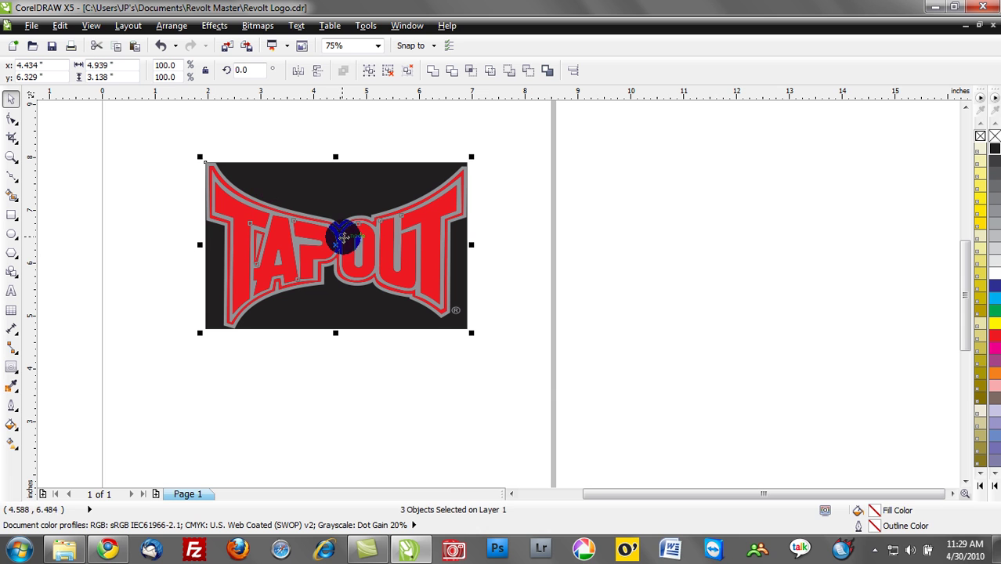
Right-drag a copy below the original with Copy Here and zoom to fit all objects (F4).
drag(342, 255, 342, 423)
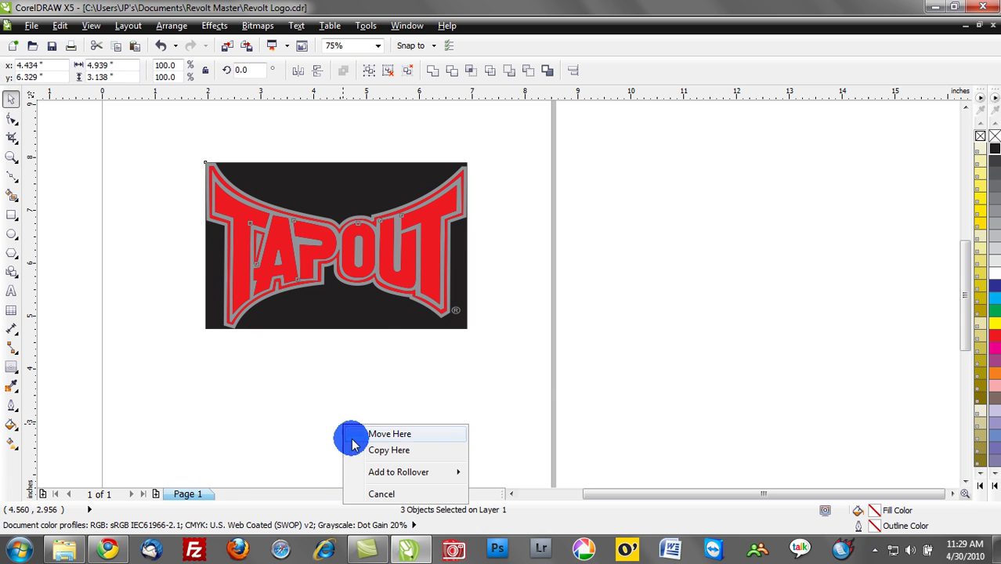
click(365, 448)
click(562, 361)
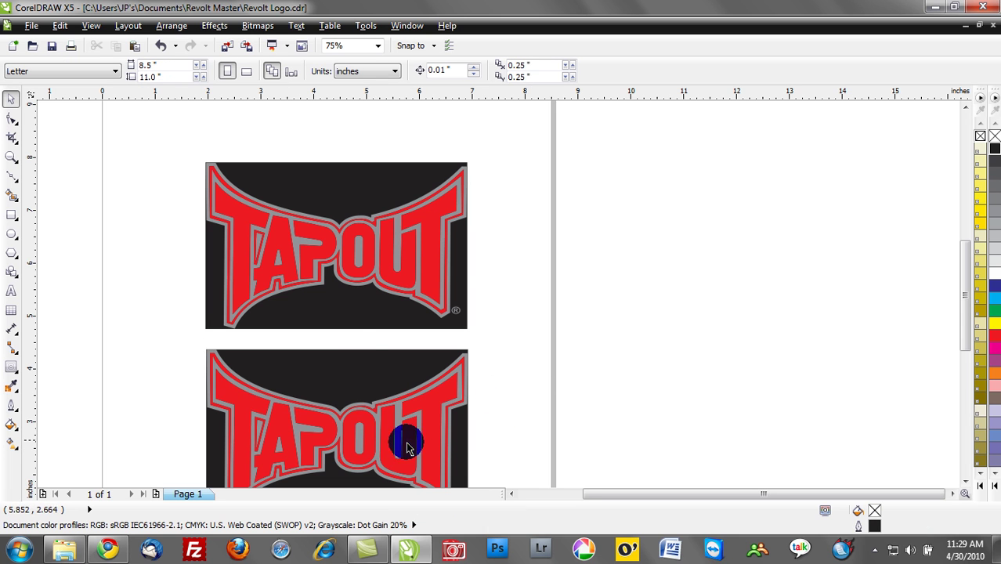
key(F4)
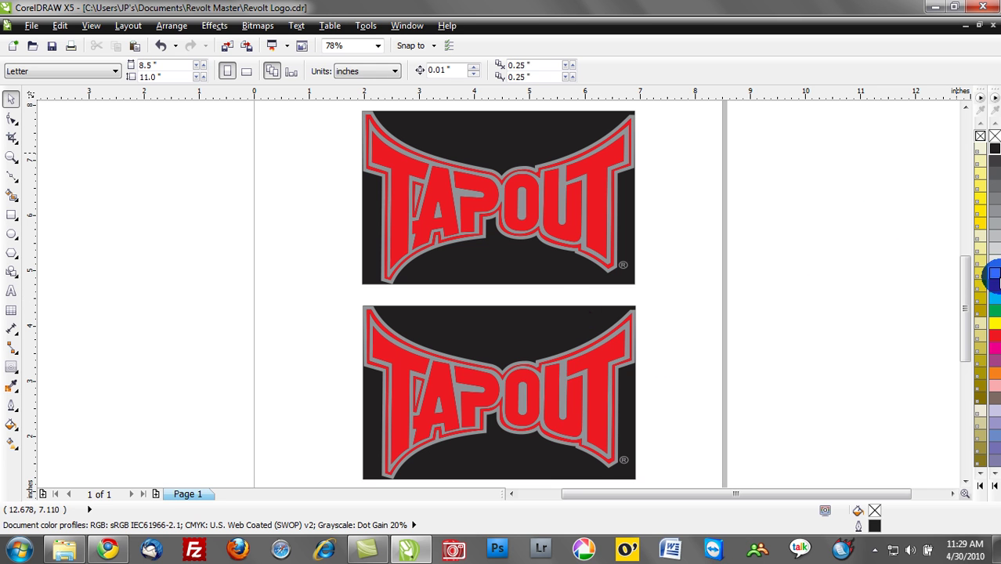
Fill the lower logo's T, U, O, P, A and its red outer outline white.
drag(994, 274, 590, 373)
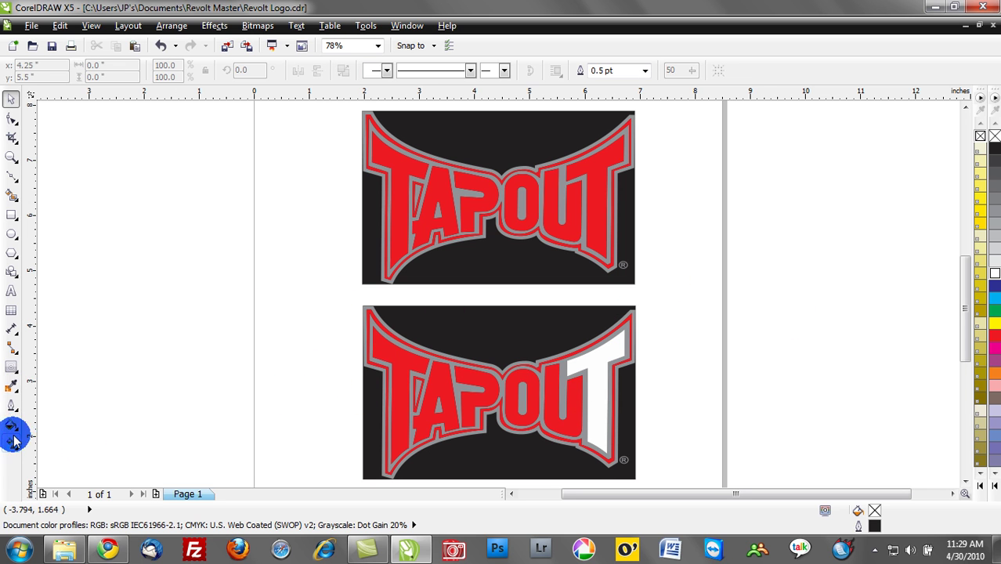
click(11, 391)
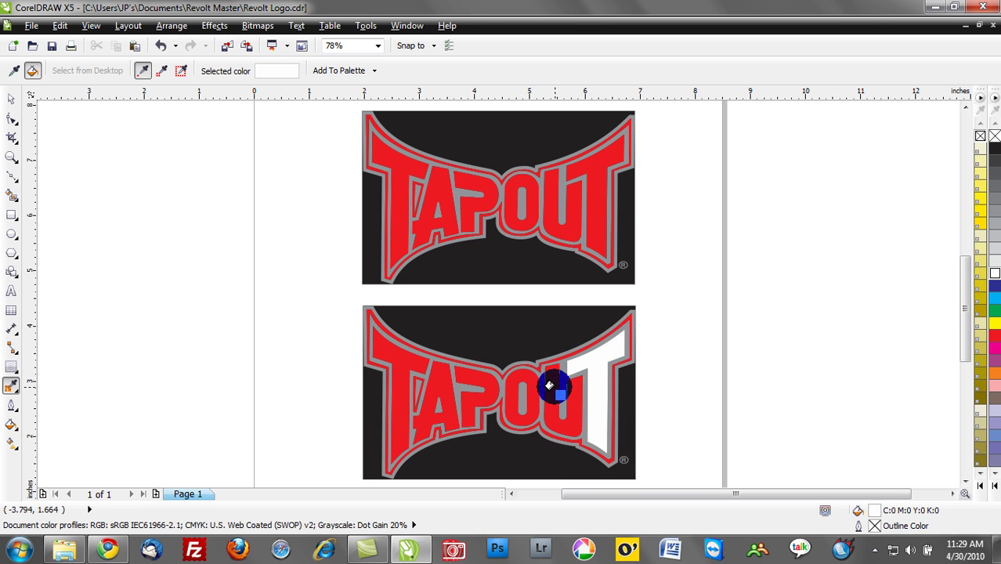
click(547, 381)
click(520, 383)
click(476, 382)
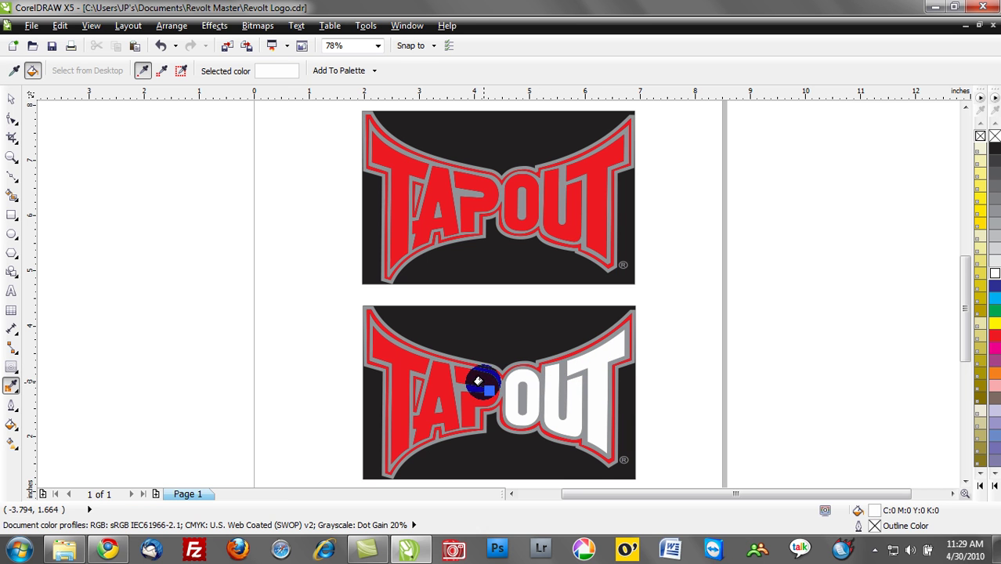
click(434, 379)
click(391, 363)
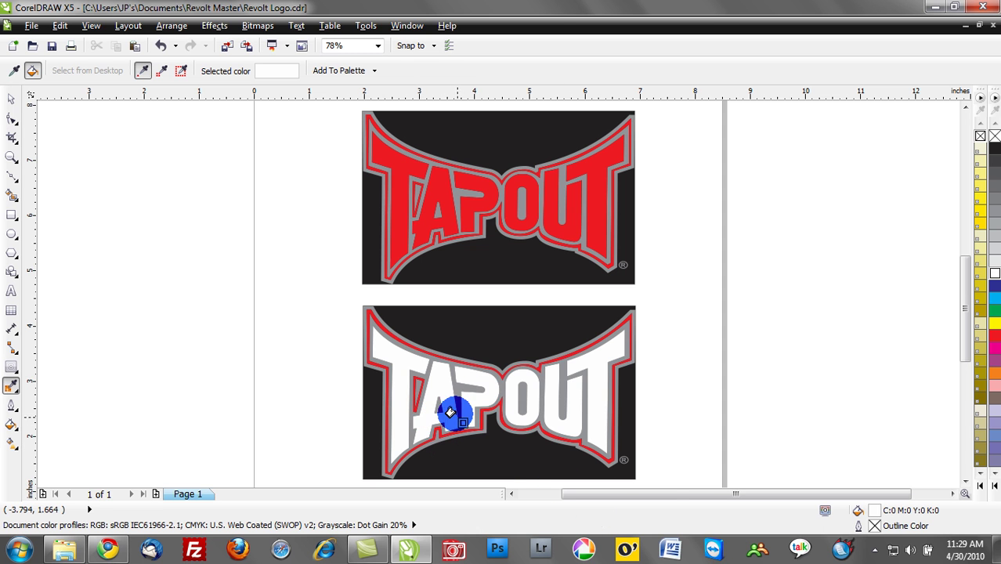
Whiten the remaining red outline and the A's inner triangle, then fit both logos in view.
scroll(484, 364, up, 4)
click(489, 324)
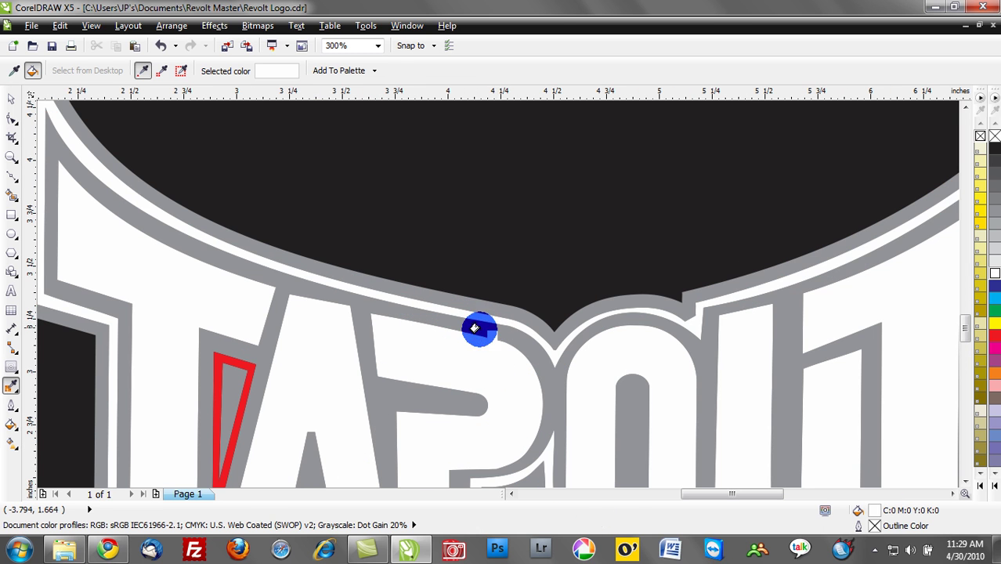
click(223, 362)
scroll(224, 362, down, 4)
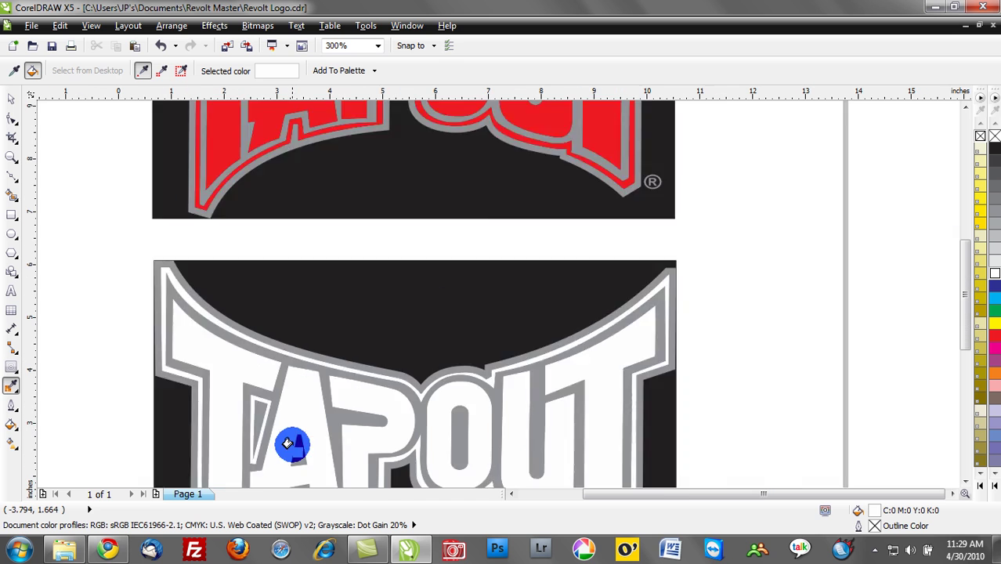
click(7, 98)
key(F4)
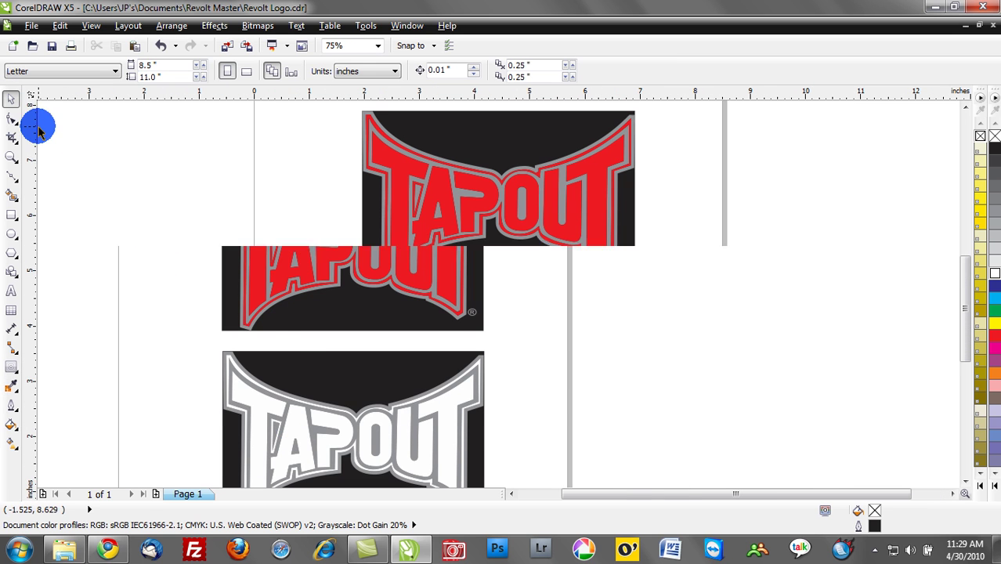